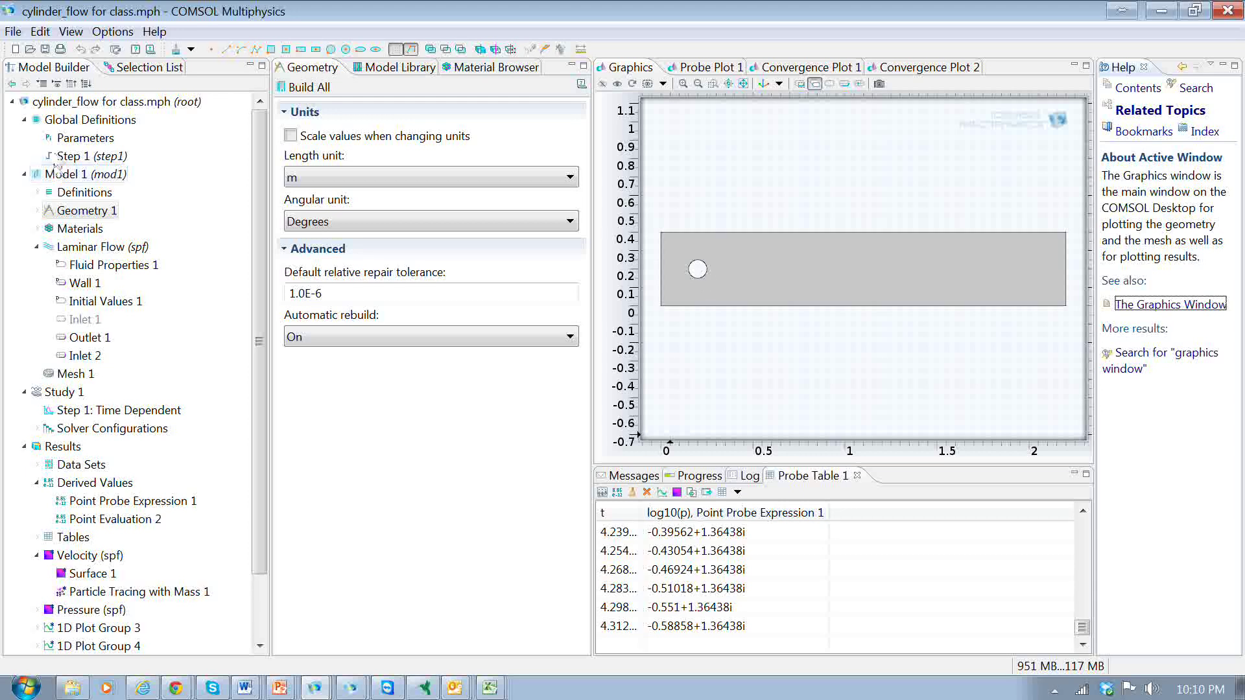
Review the global parameters and the available global function types, and plot the smoothed step function step1.
left_click(62, 139)
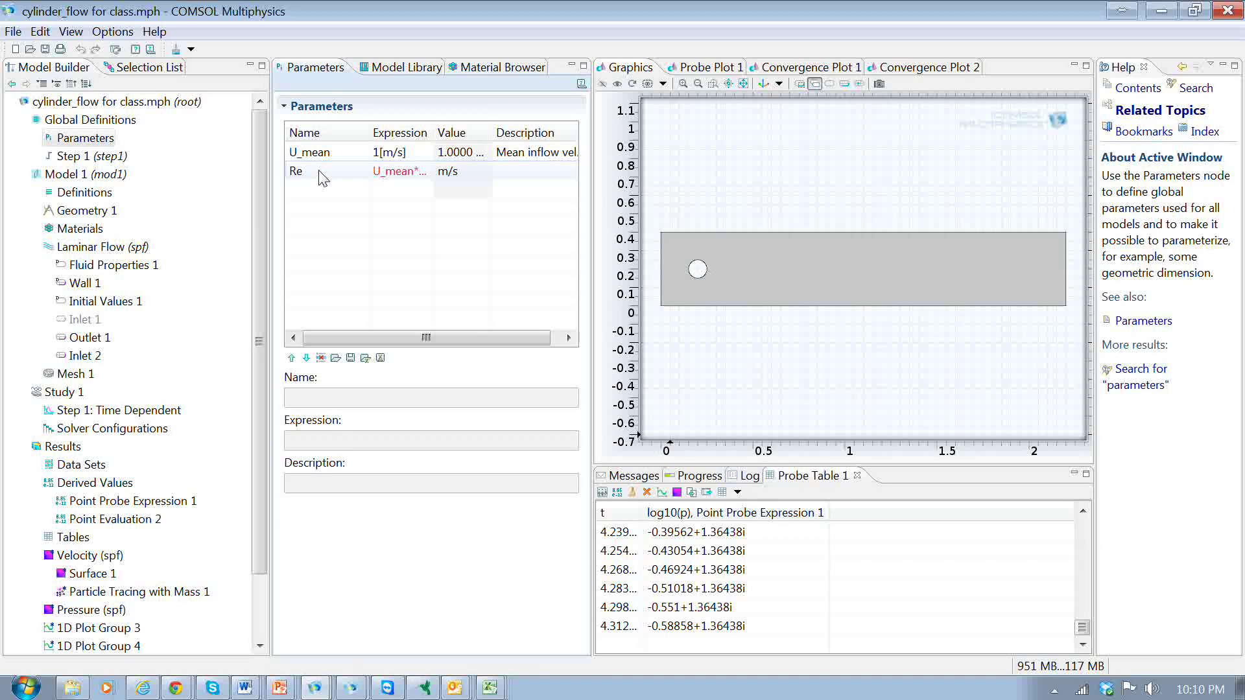
left_click(46, 159)
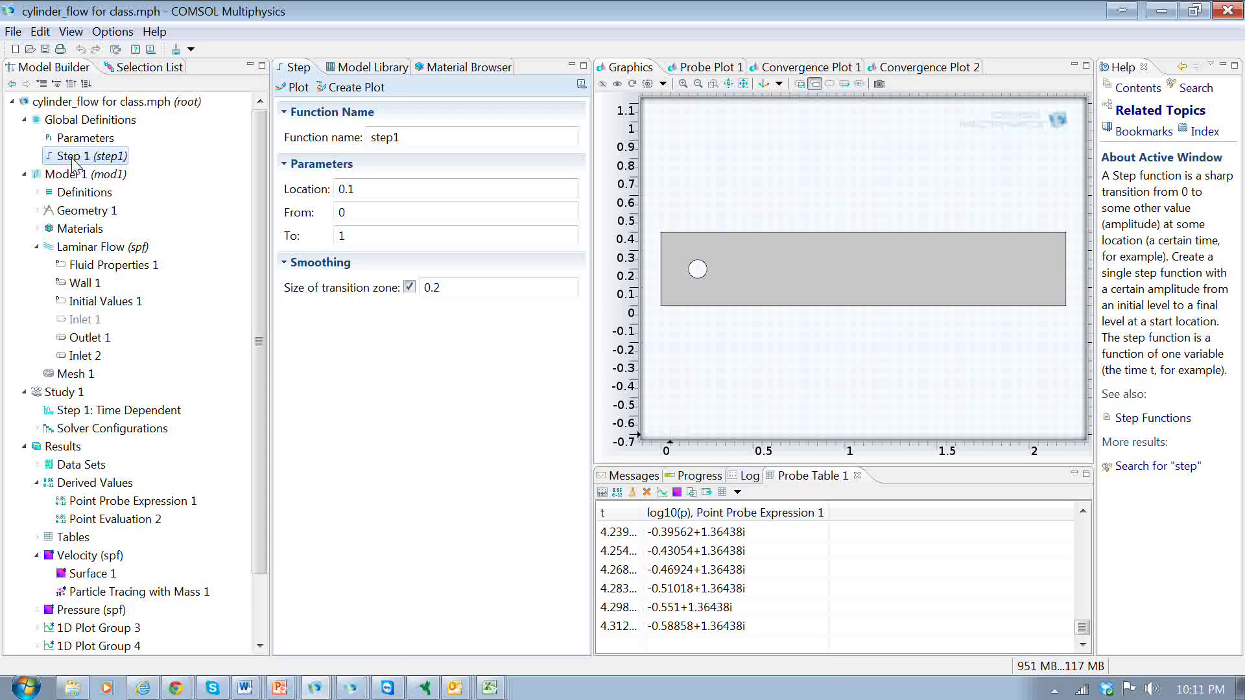
right_click(83, 122)
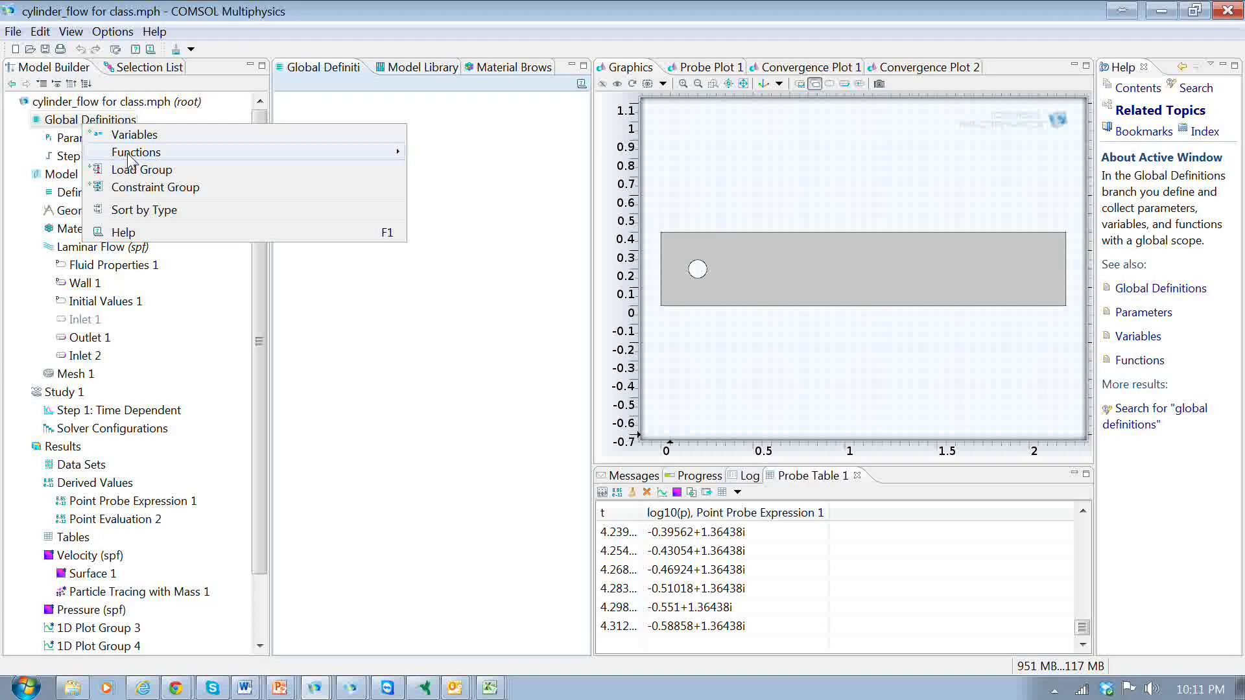
mouse_move(149, 152)
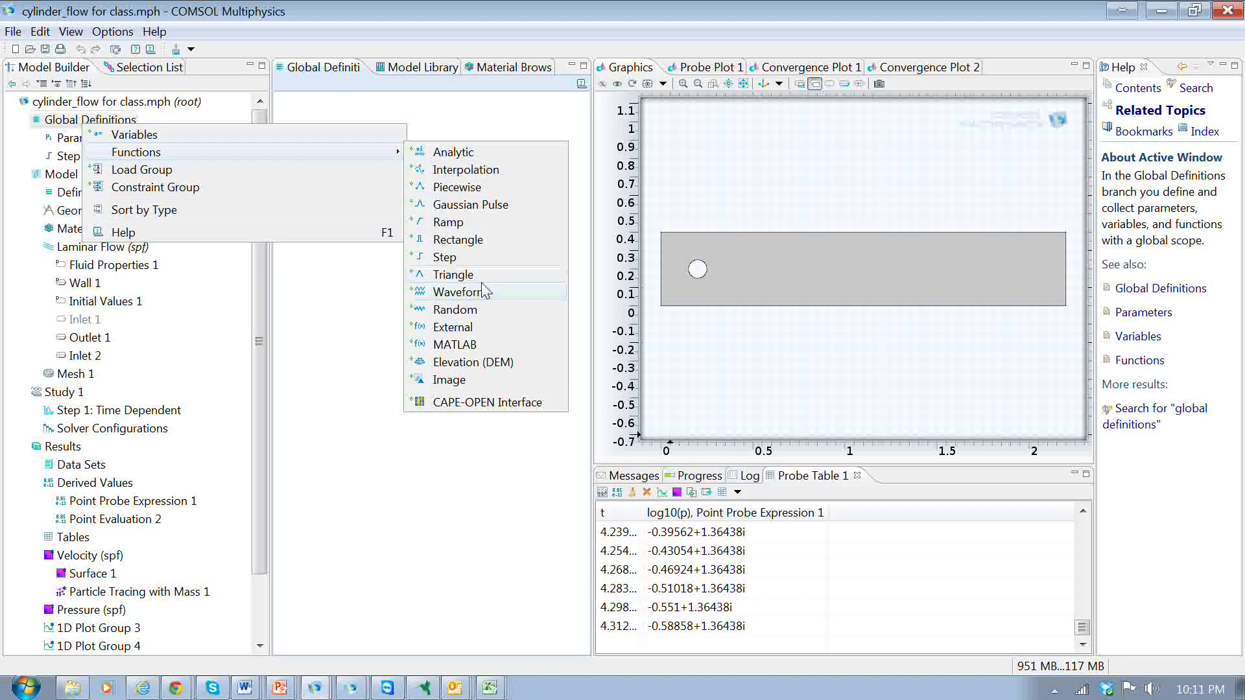
left_click(483, 260)
left_click(101, 160)
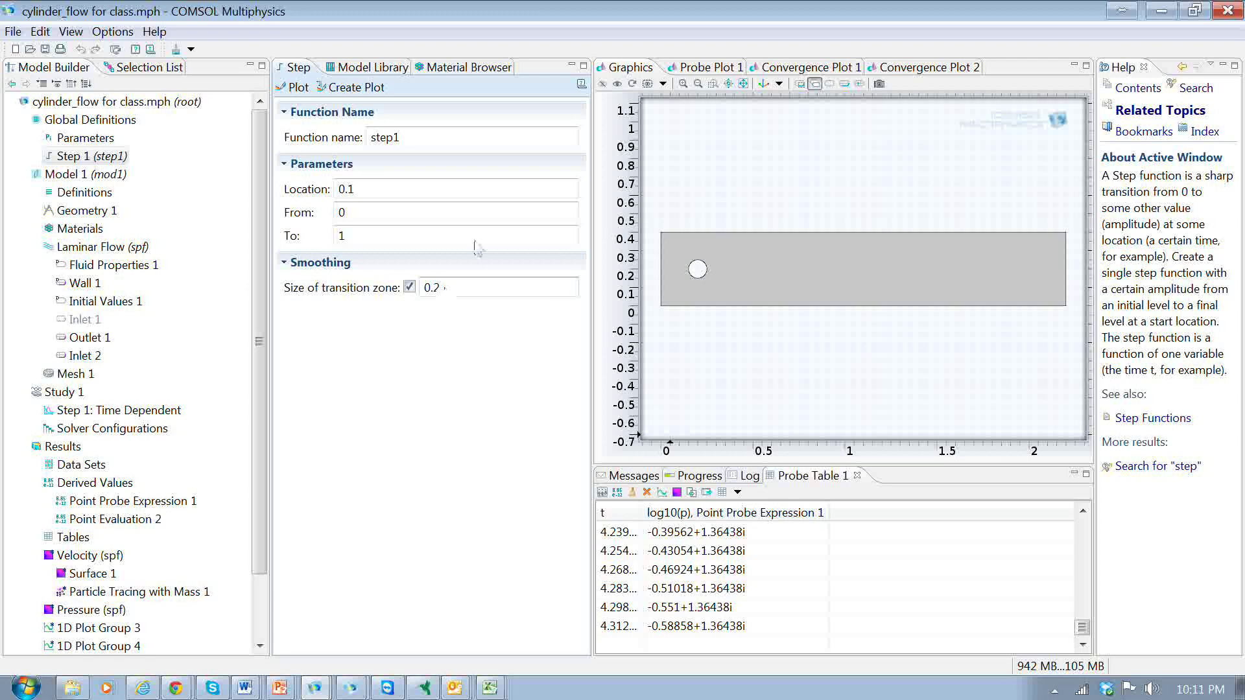
left_click(296, 87)
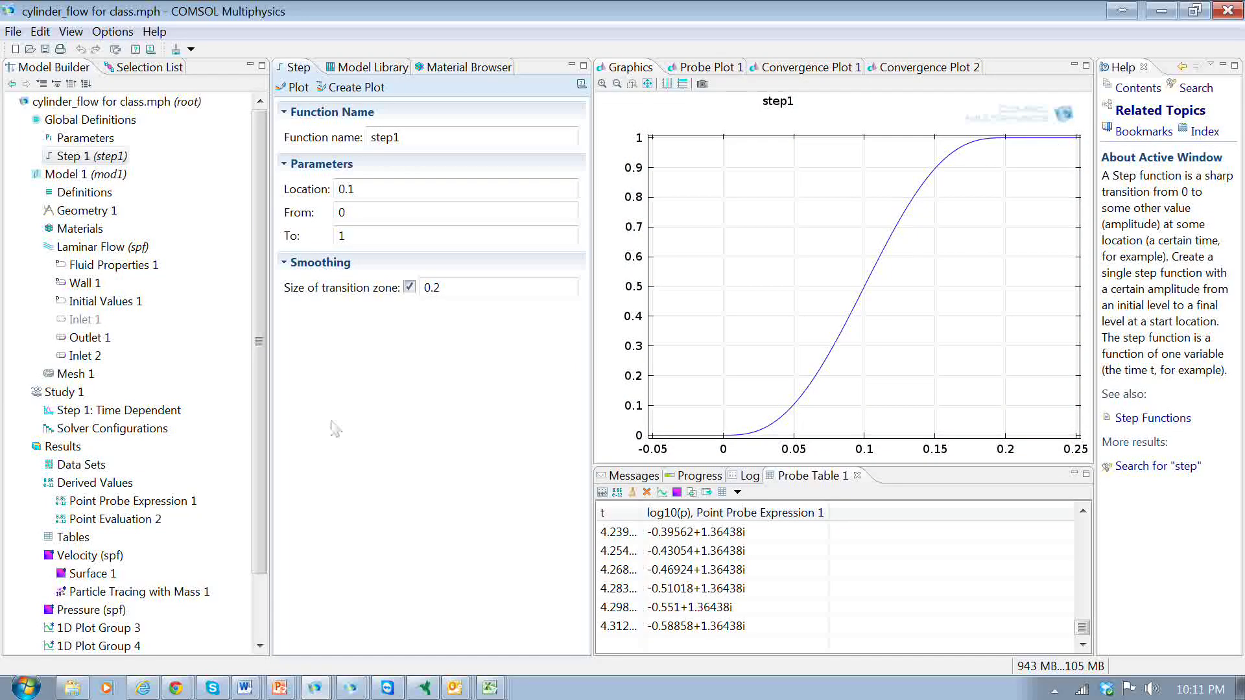
Examine how Inlet 2's average velocity expression combines U_mean with the time-dependent step function.
left_click(70, 176)
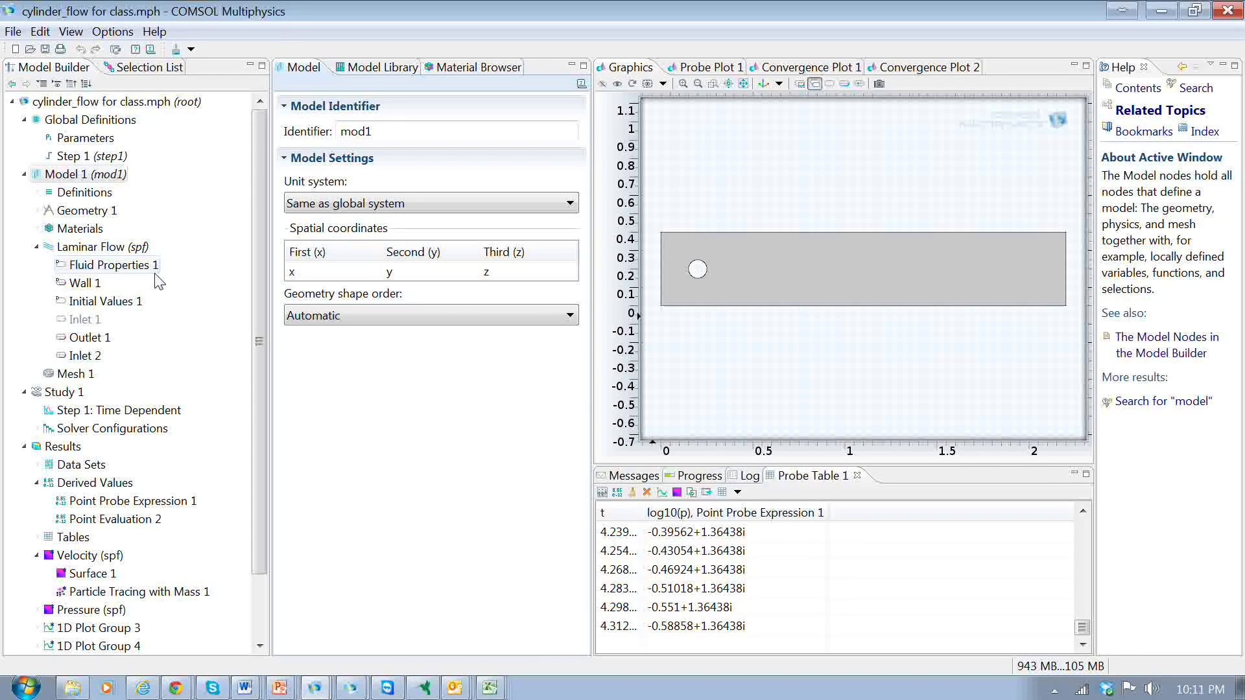
left_click(84, 357)
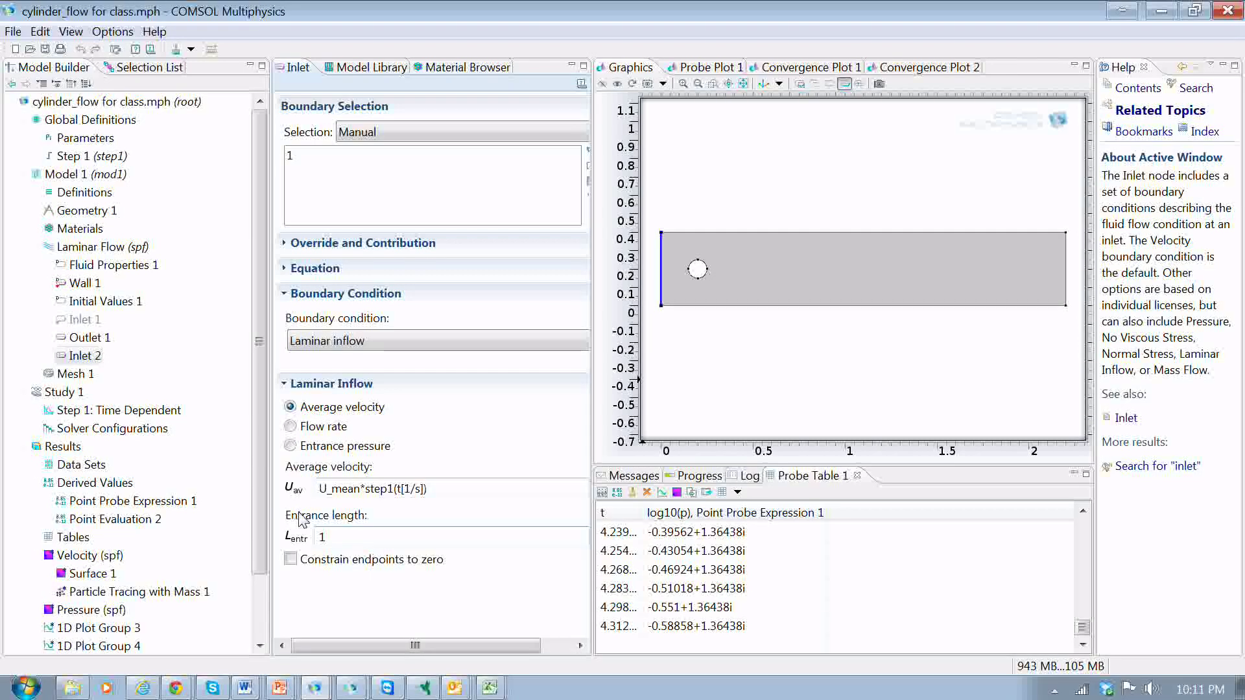
left_click_drag(359, 493, 316, 501)
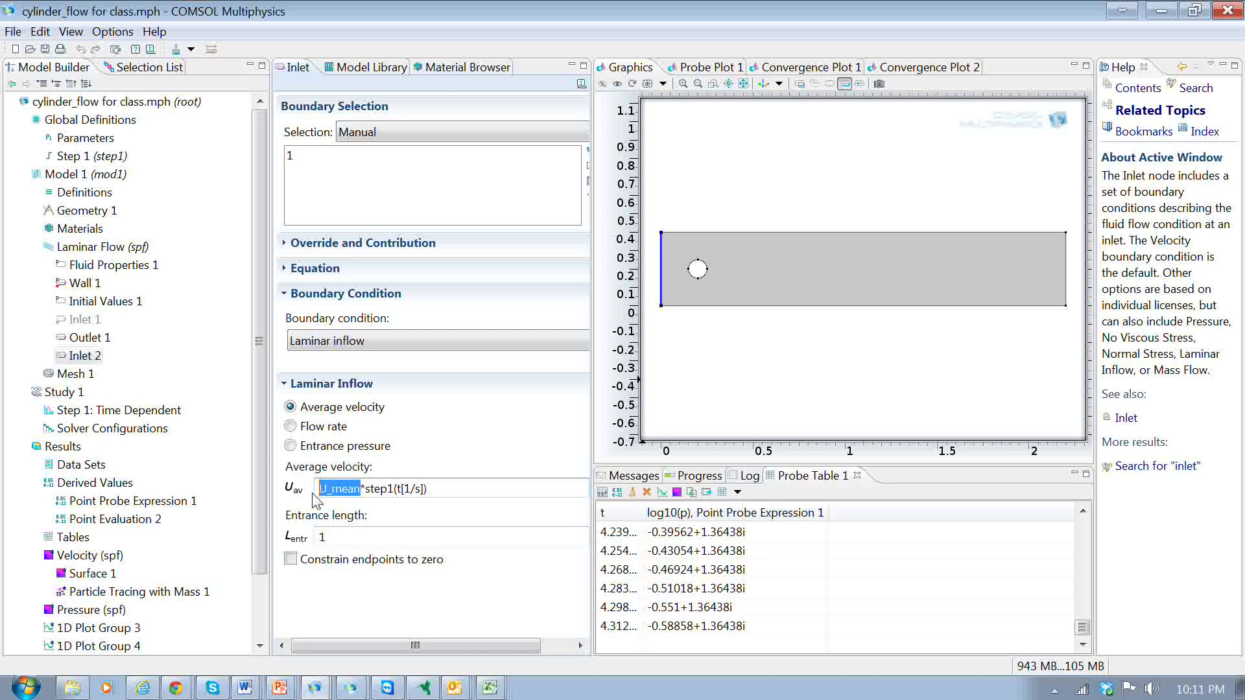
left_click_drag(453, 504, 365, 501)
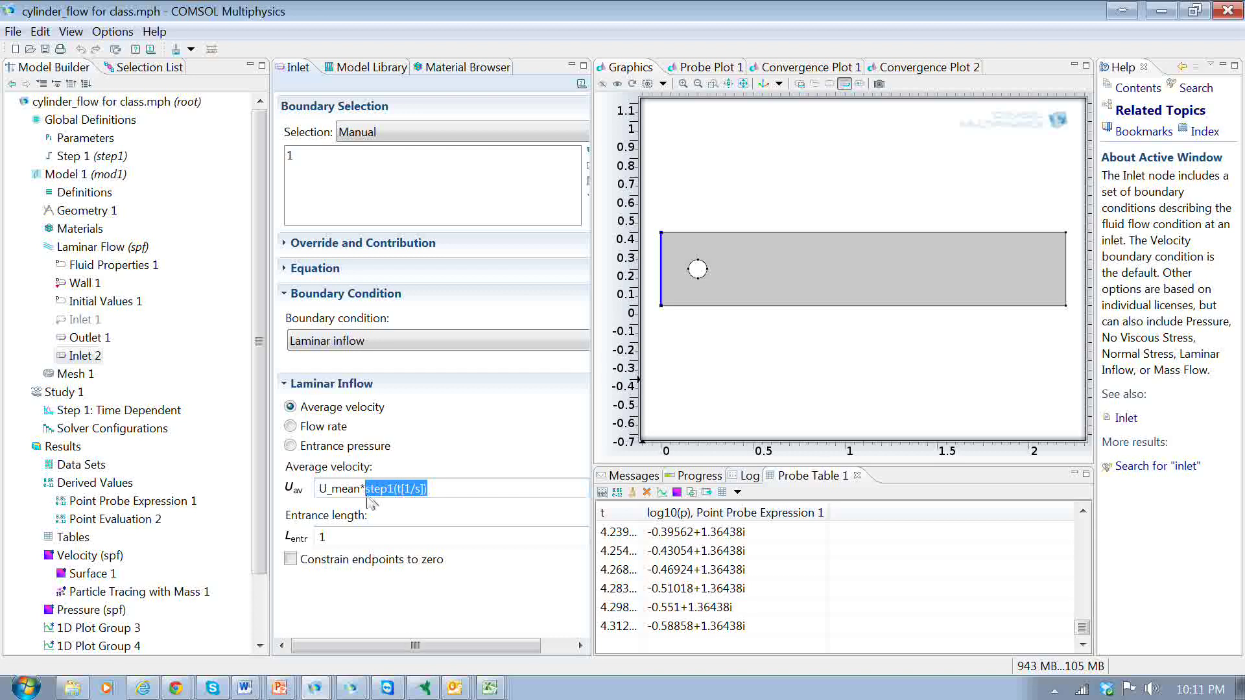
left_click(393, 495)
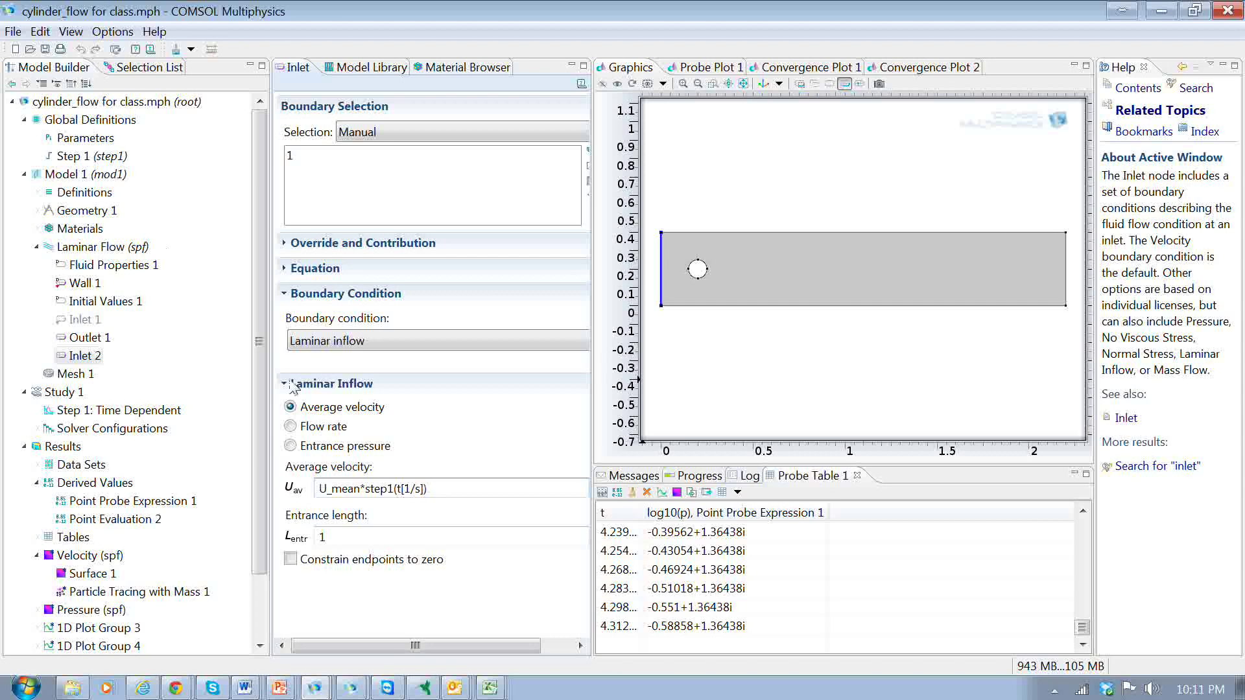
double_click(400, 490)
left_click_drag(426, 491, 401, 494)
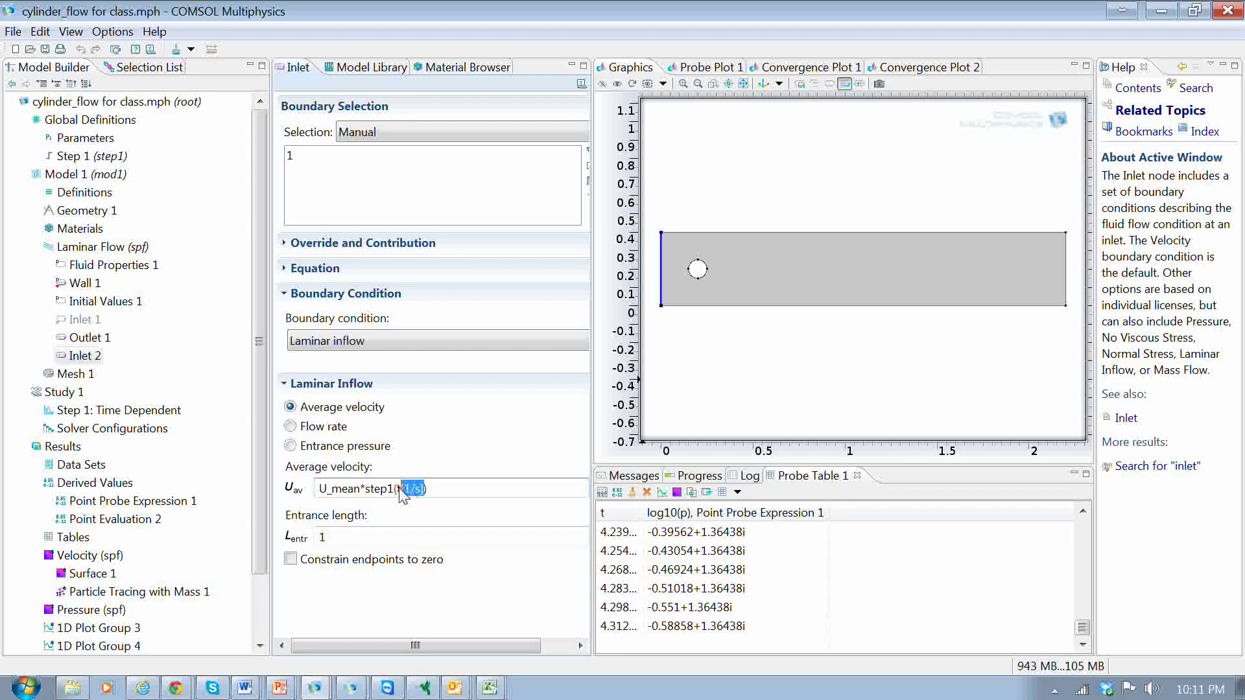
left_click(434, 493)
Enable plotting of results while solving for the Time Dependent study step, using the Velocity (spf) plot group, and check that plot group.
left_click(77, 396)
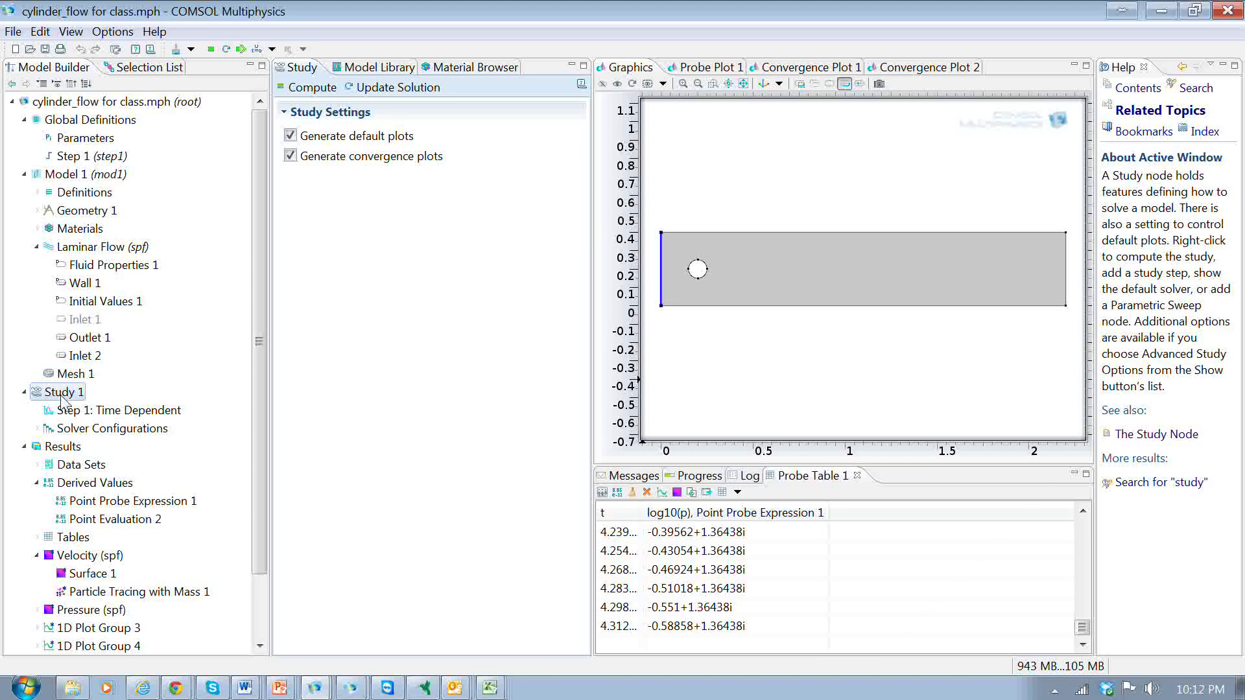
left_click(89, 417)
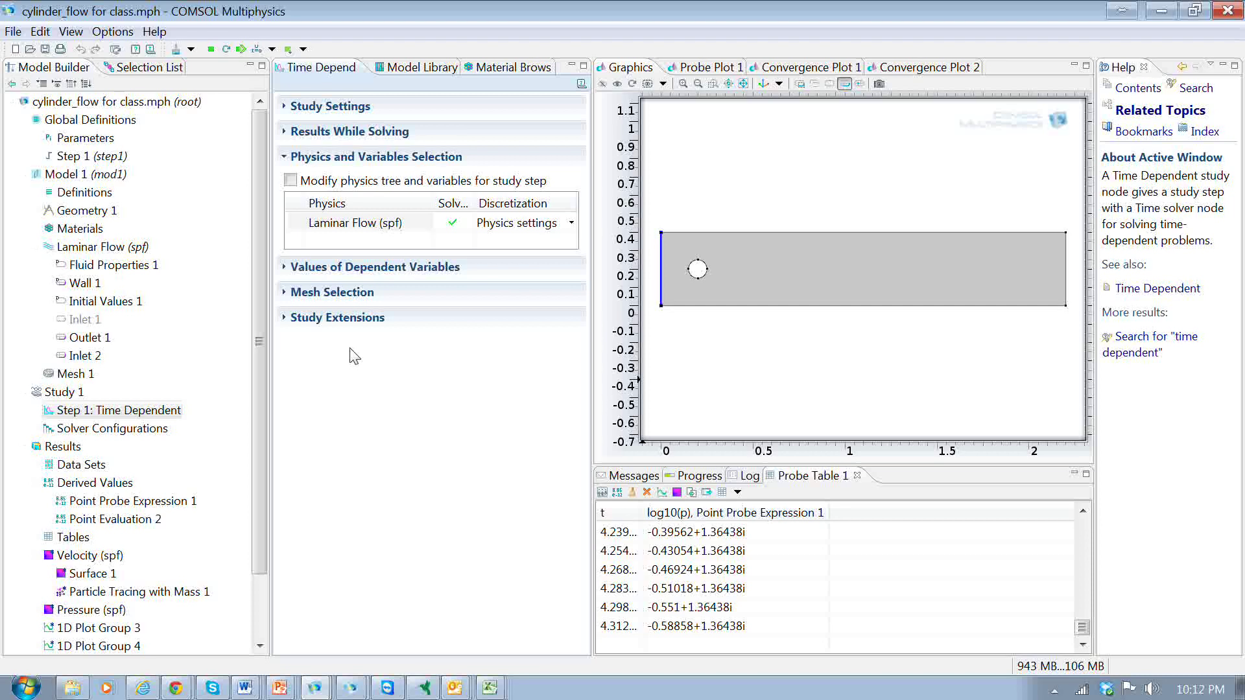
left_click(290, 133)
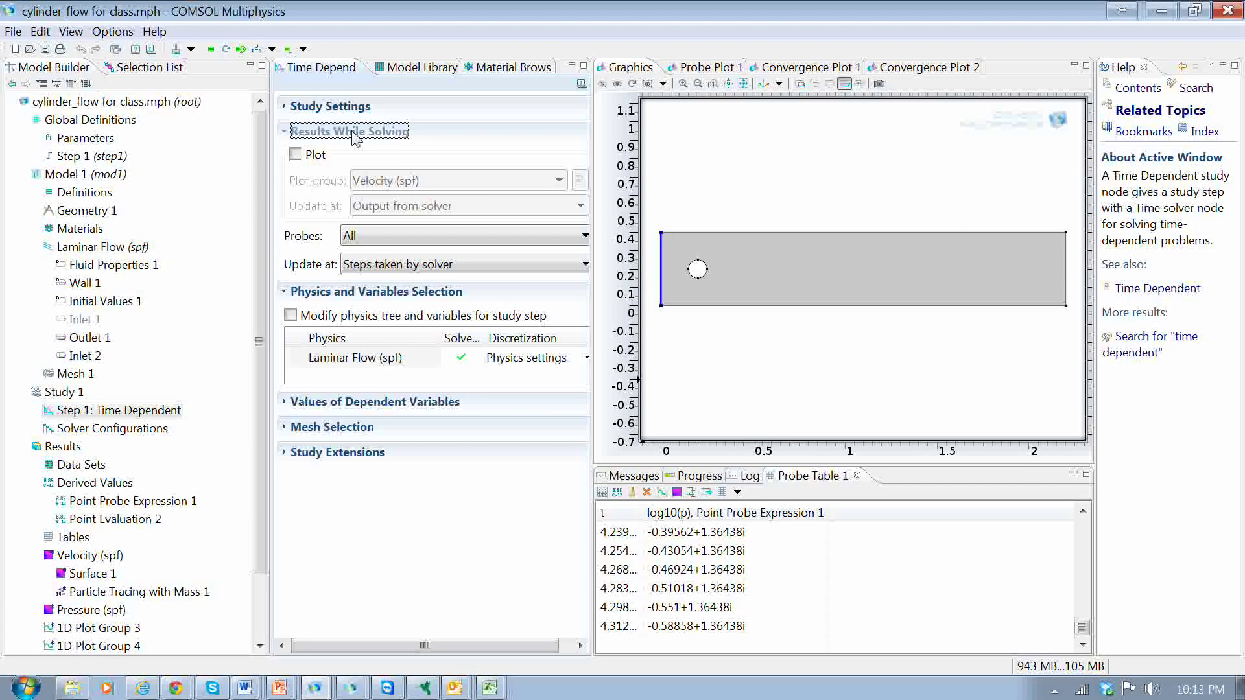
left_click(295, 154)
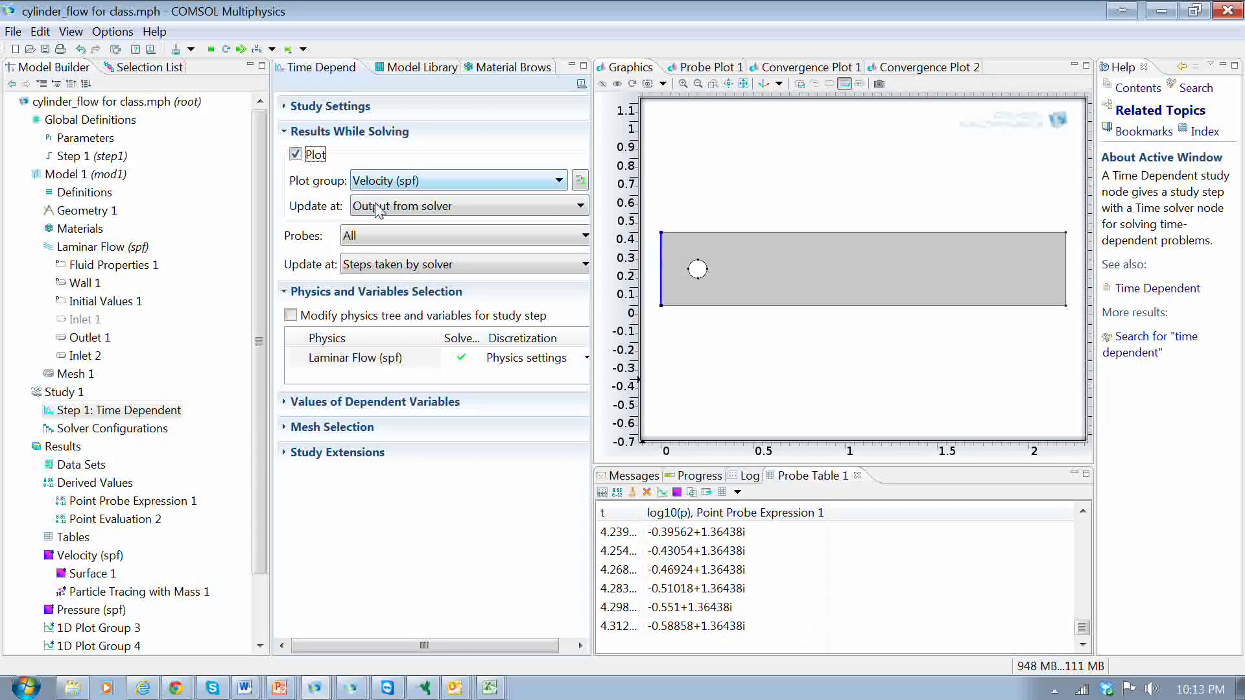
left_click(91, 562)
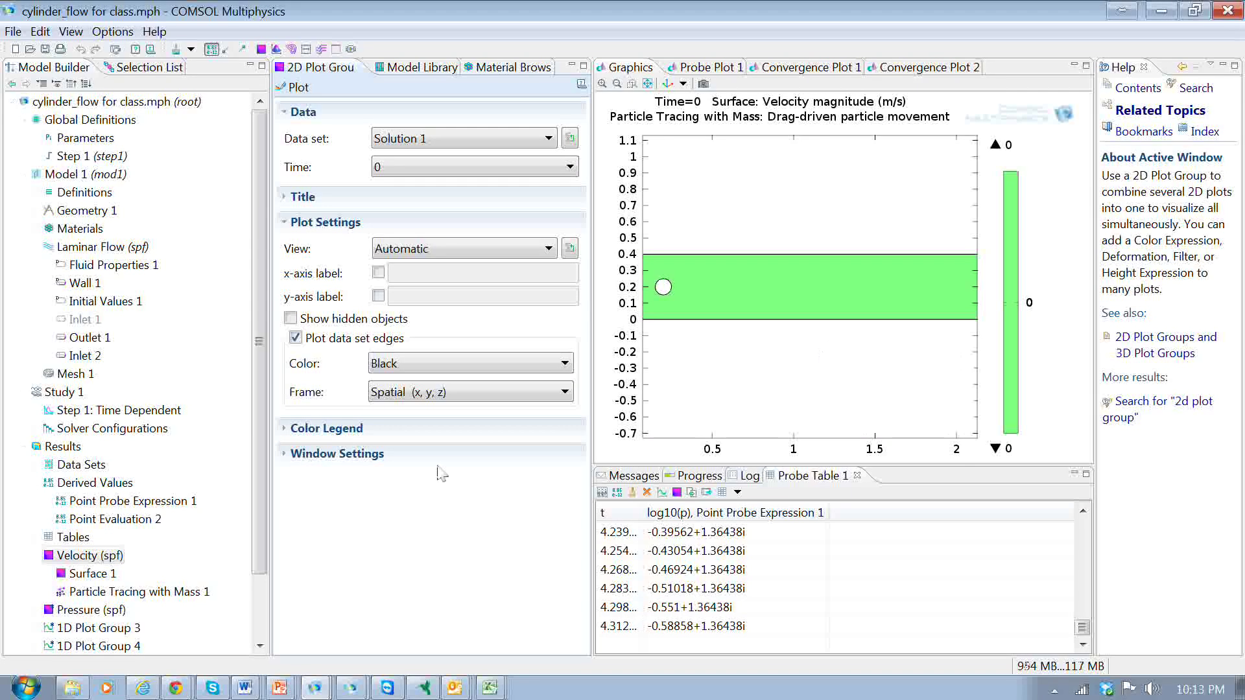
left_click(97, 411)
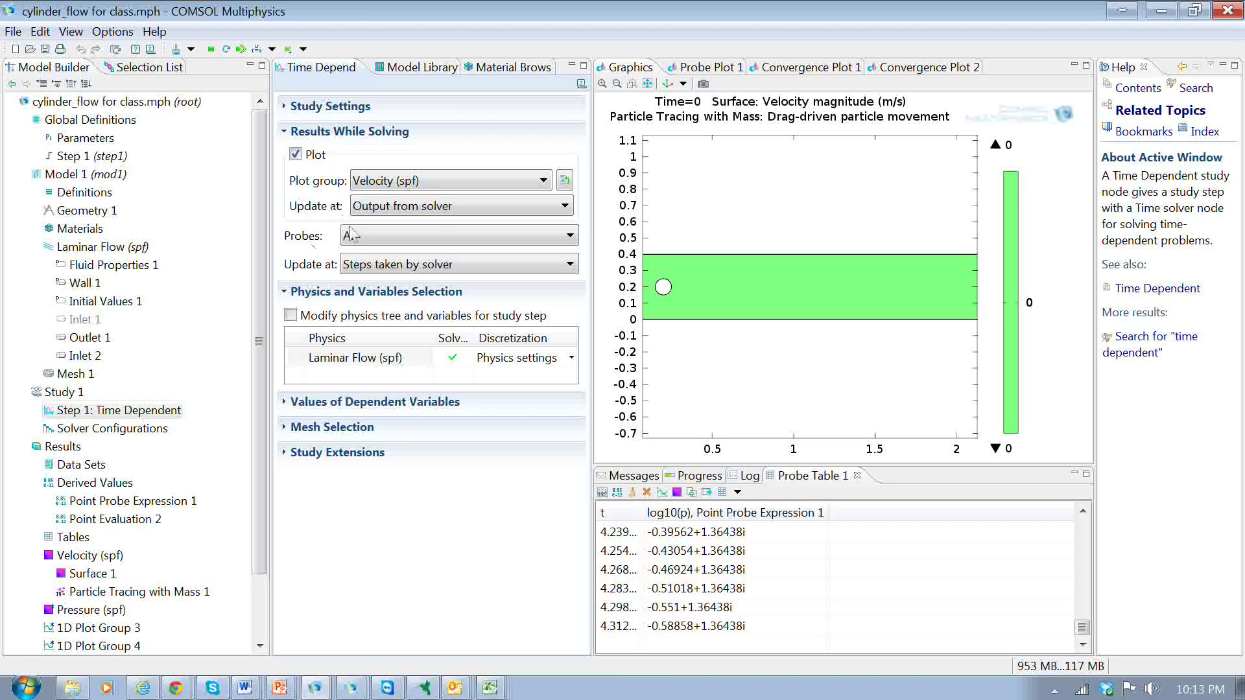
Examine the model's Domain Point Probe 1, its point coordinates and its probe expression, along with the options for adding definitions.
left_click(37, 193)
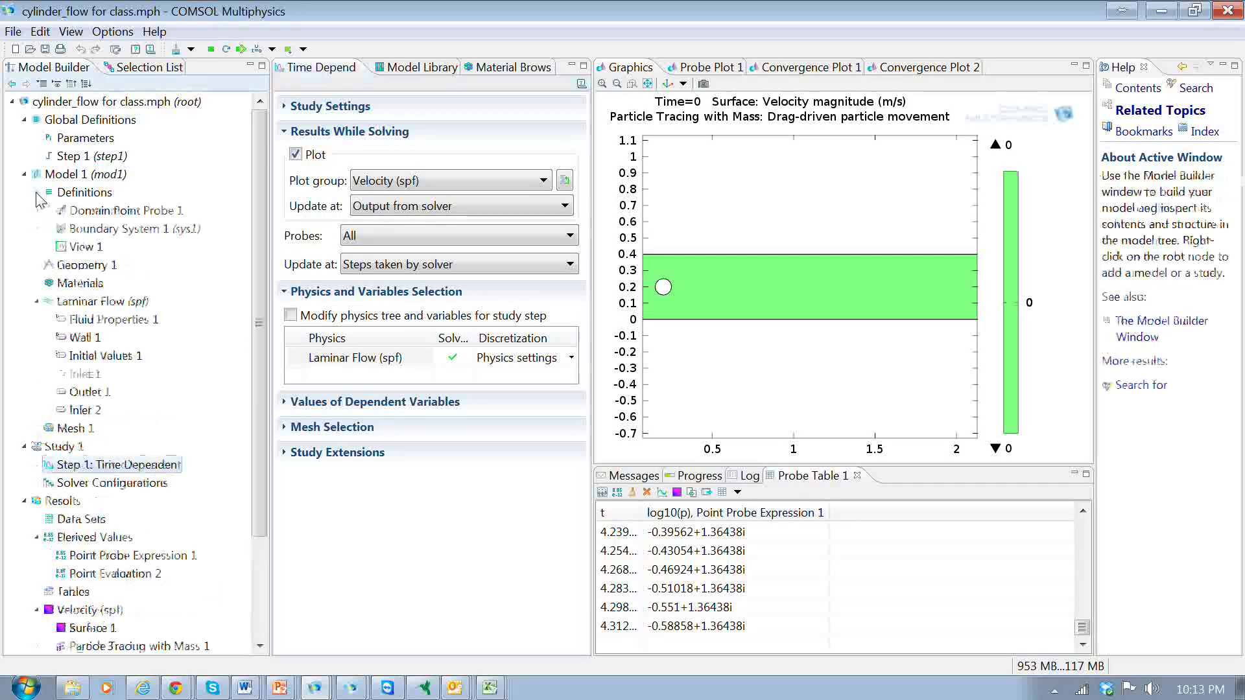
left_click(112, 213)
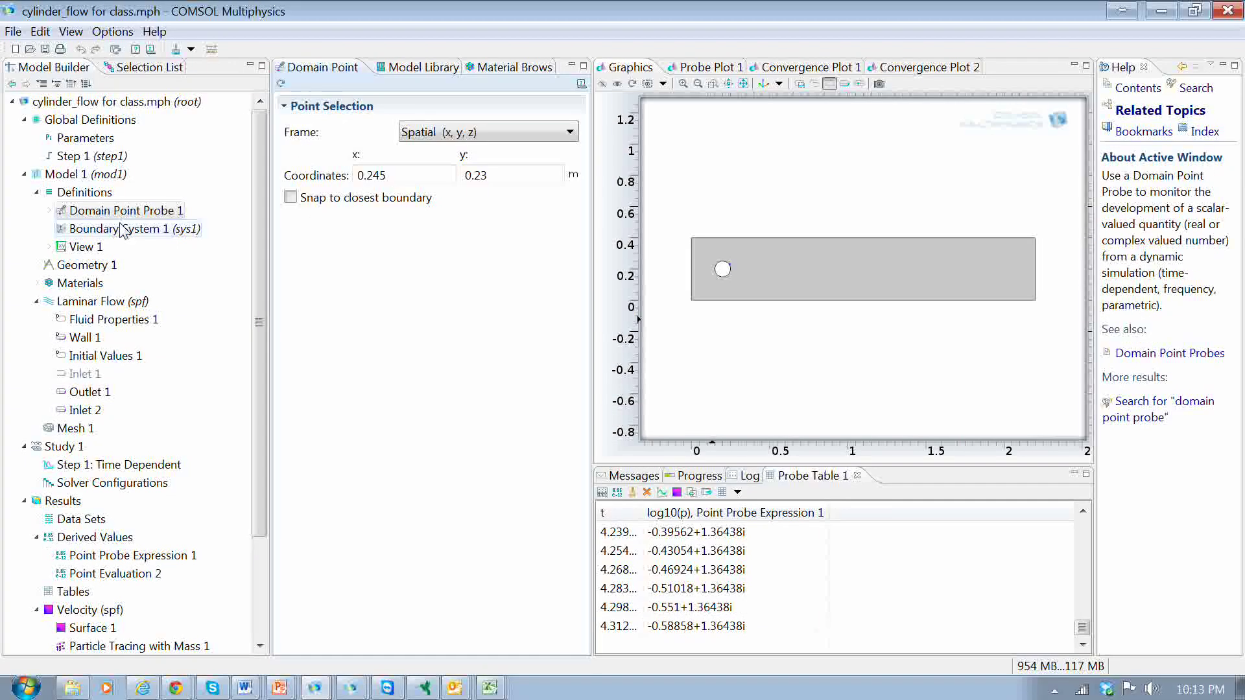
right_click(76, 193)
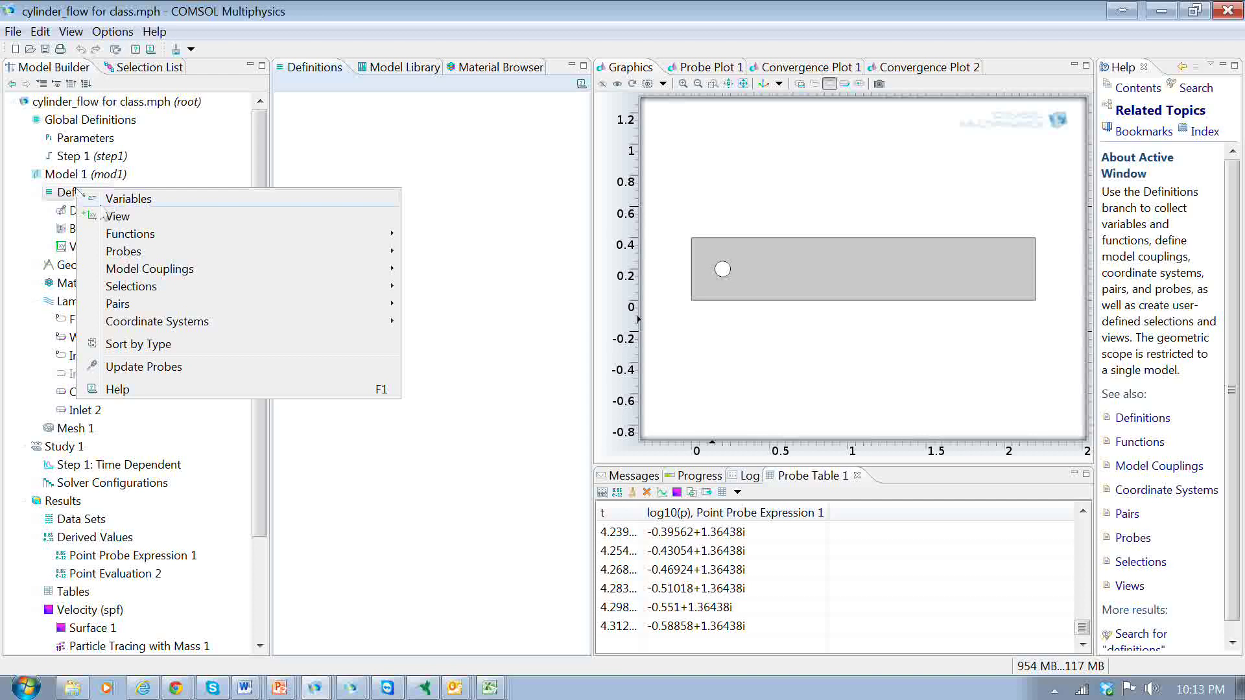
mouse_move(182, 275)
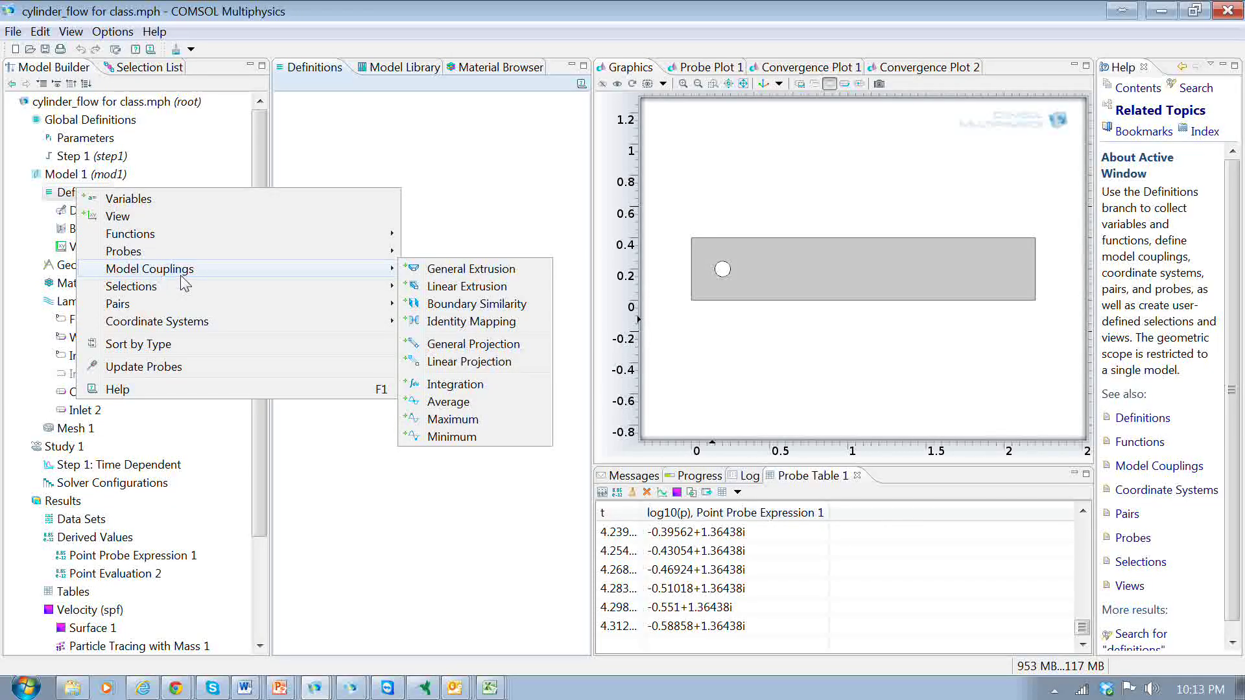
mouse_move(189, 252)
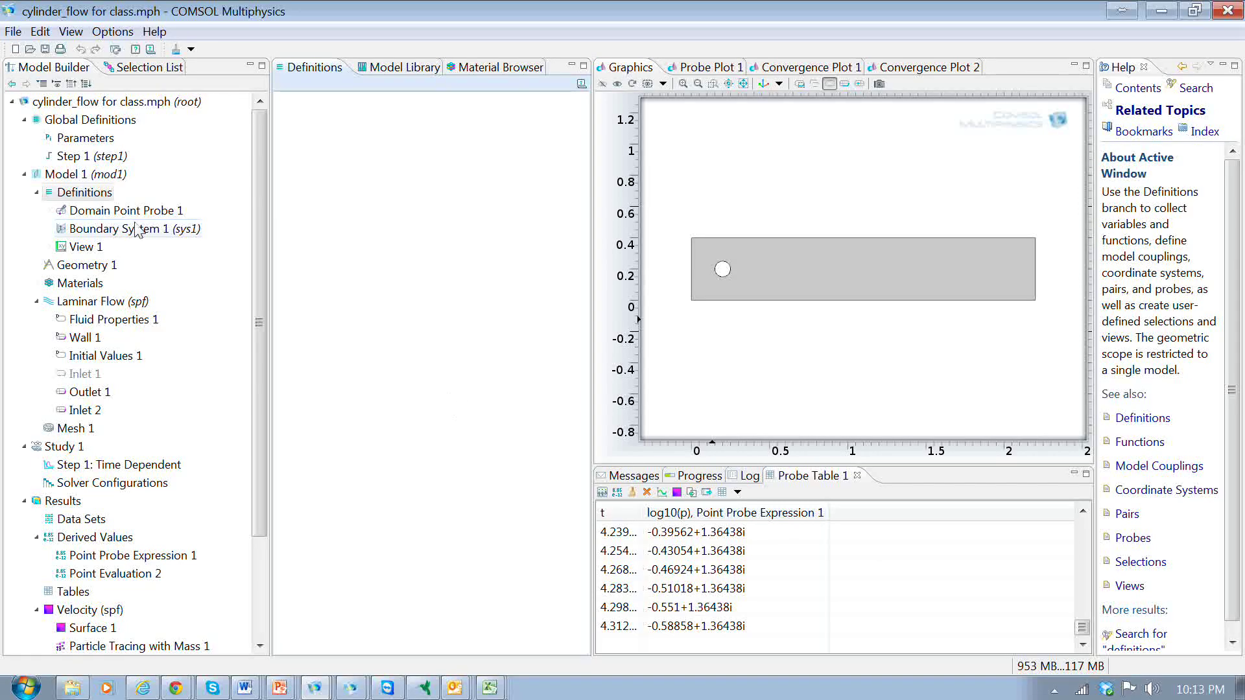
left_click(120, 213)
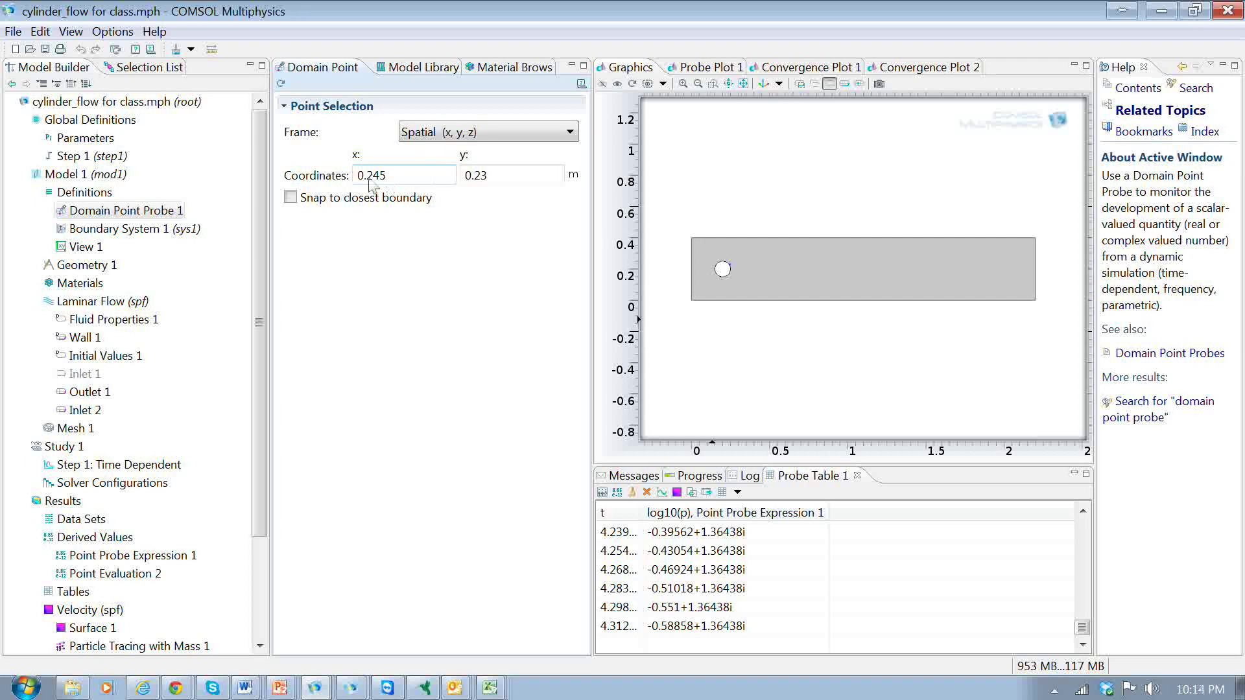
left_click(49, 210)
left_click(95, 229)
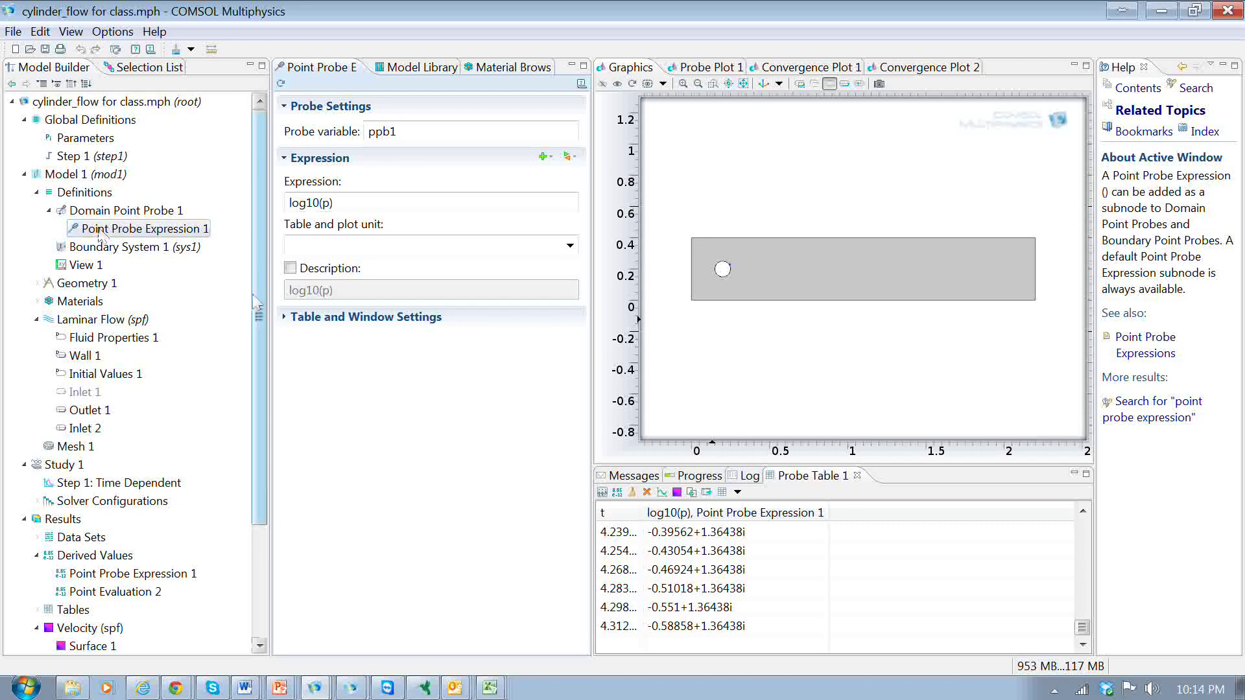
left_click_drag(259, 317, 260, 424)
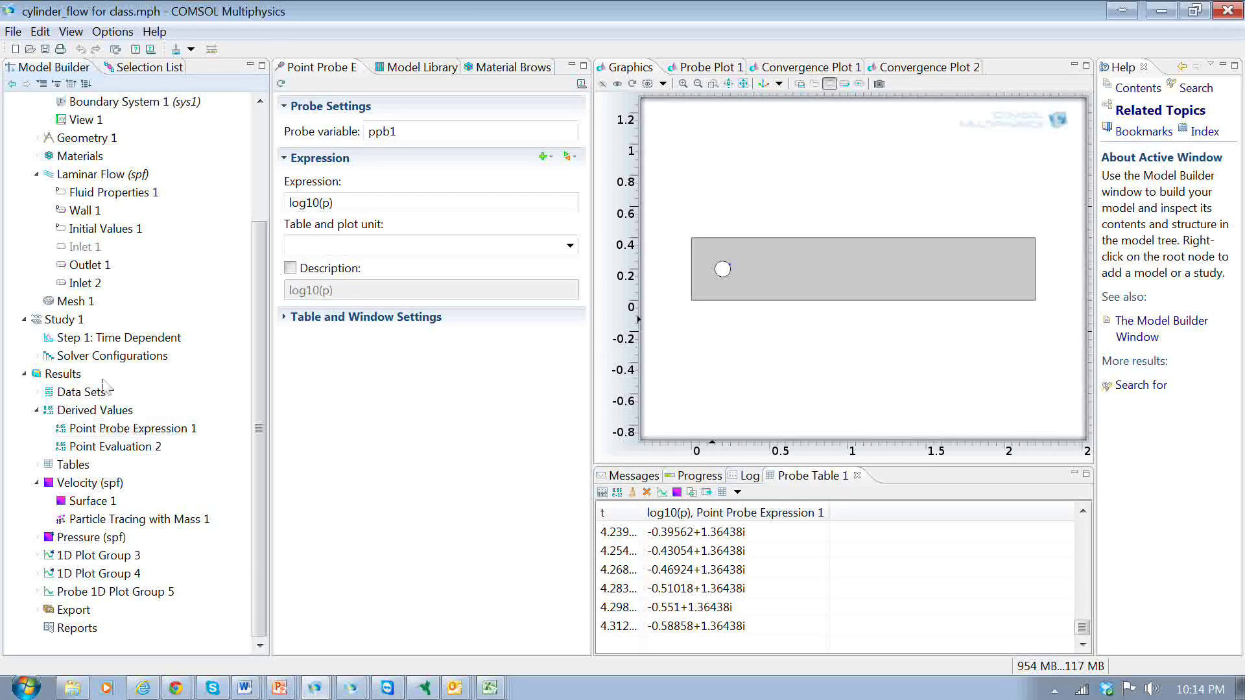
Recheck the Time Dependent step's settings and compute Study 1.
left_click(118, 338)
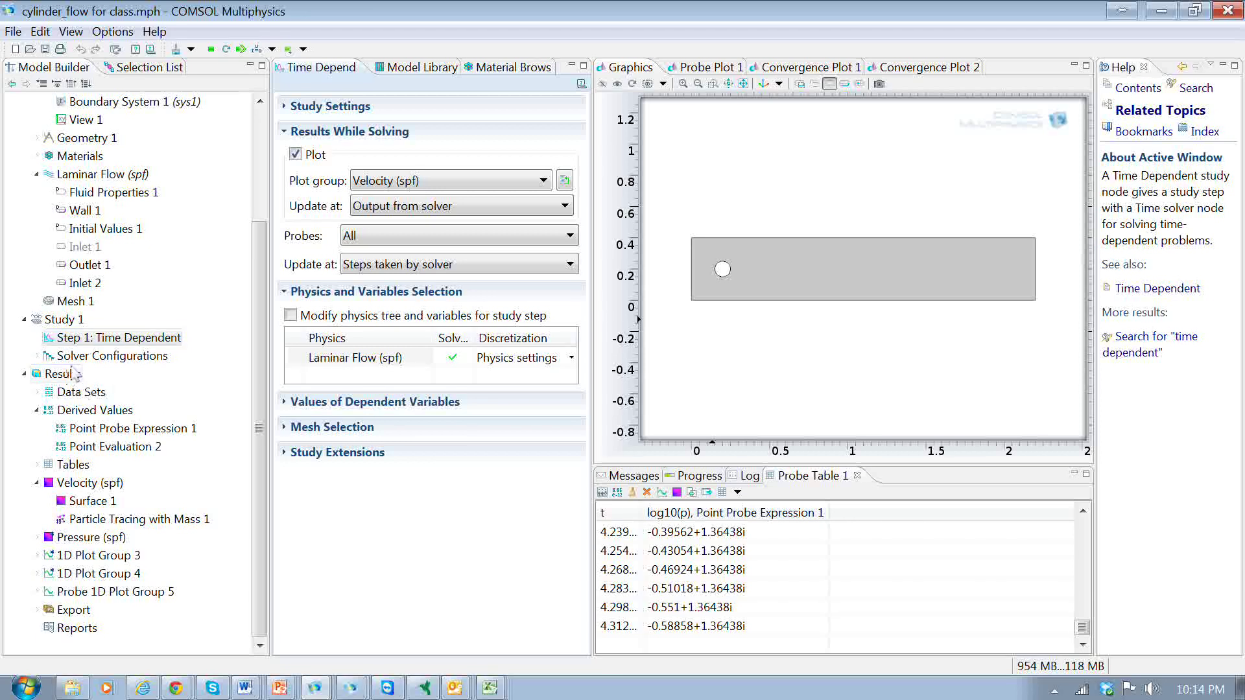
left_click(63, 319)
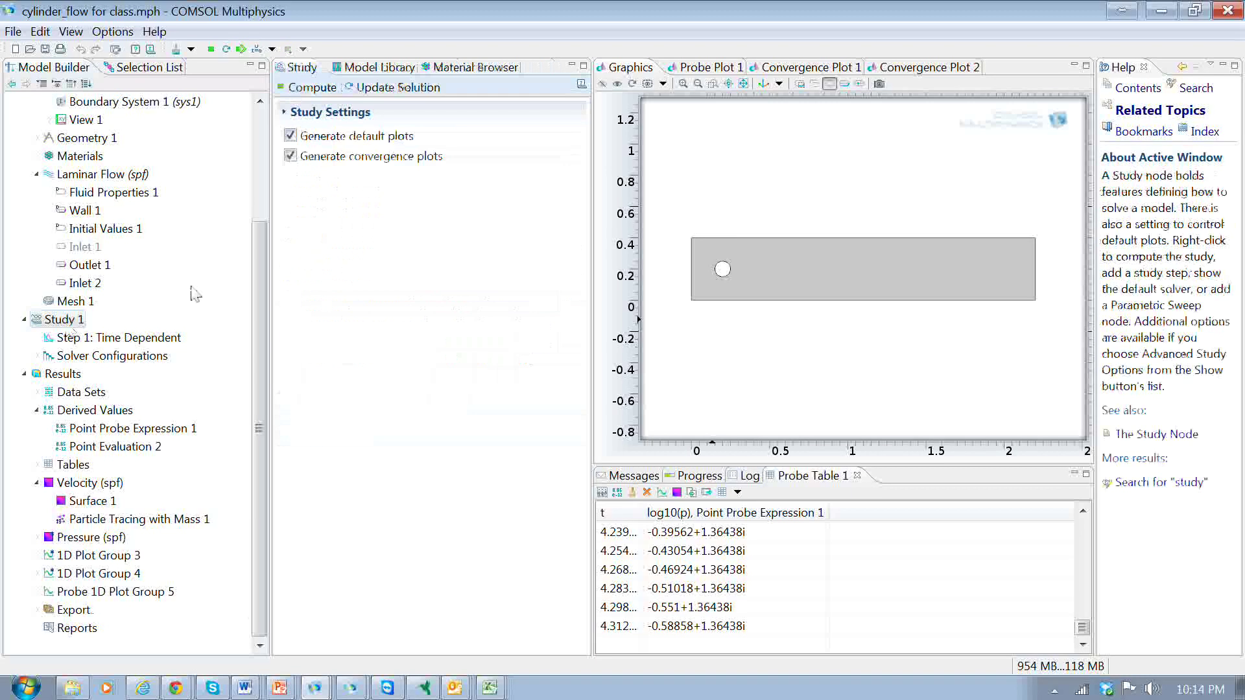
left_click(305, 87)
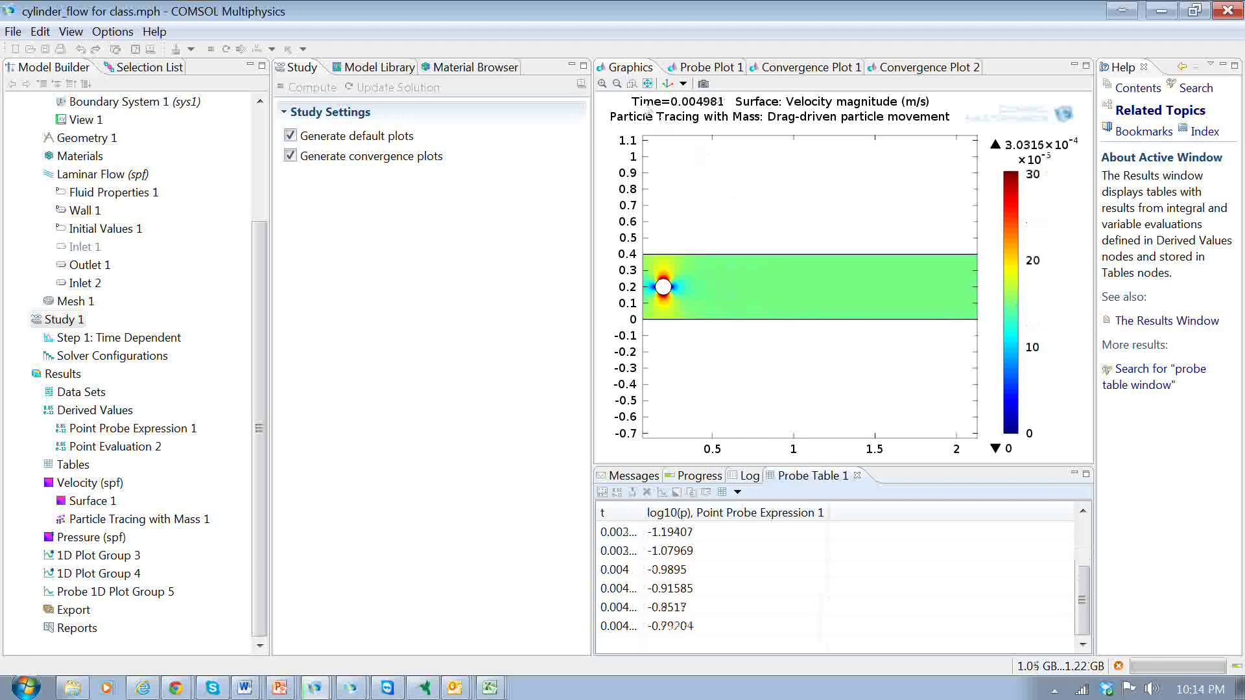
Examine the velocity field around the cylinder and along the whole channel during solving, and the point probe's log10(p) plot over time.
left_click(618, 84)
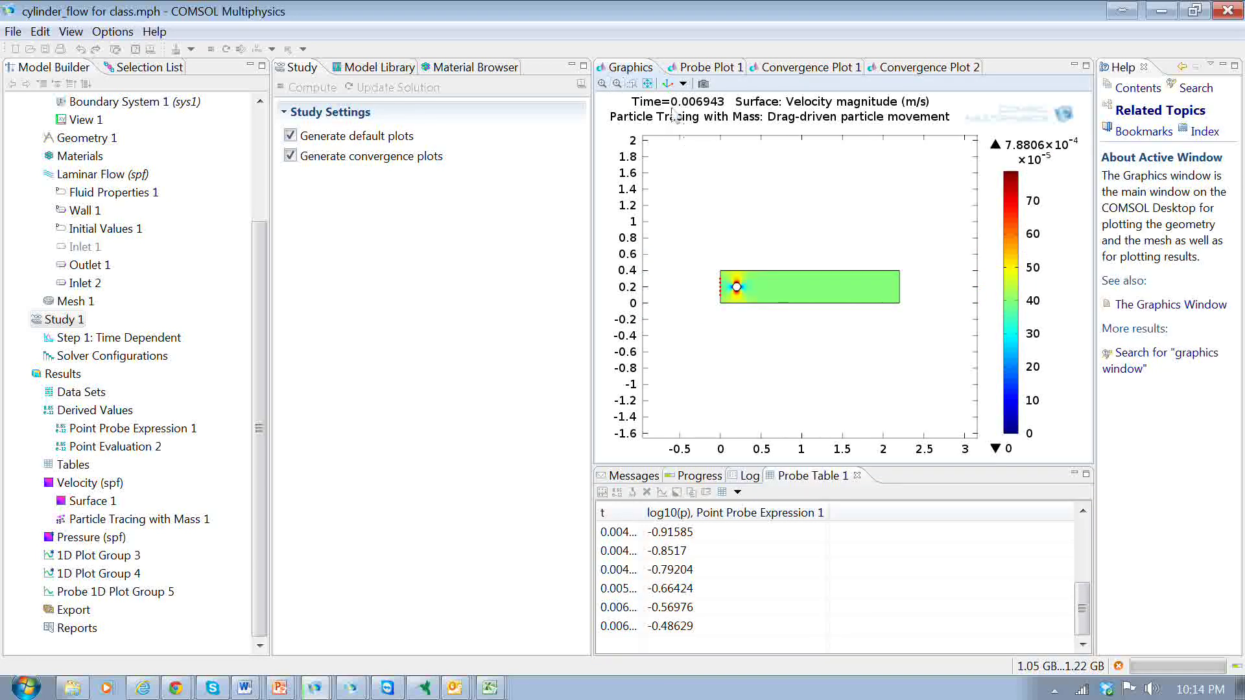
left_click(632, 83)
left_click_drag(683, 247, 774, 303)
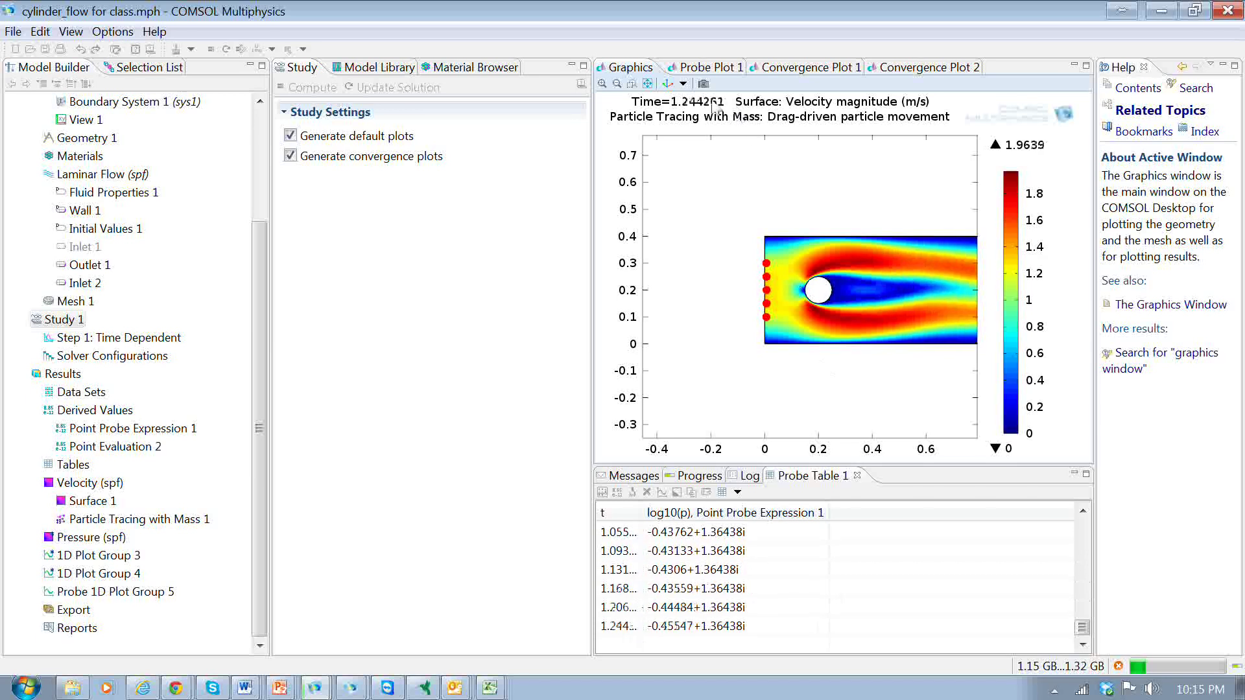
left_click(617, 85)
left_click(617, 85)
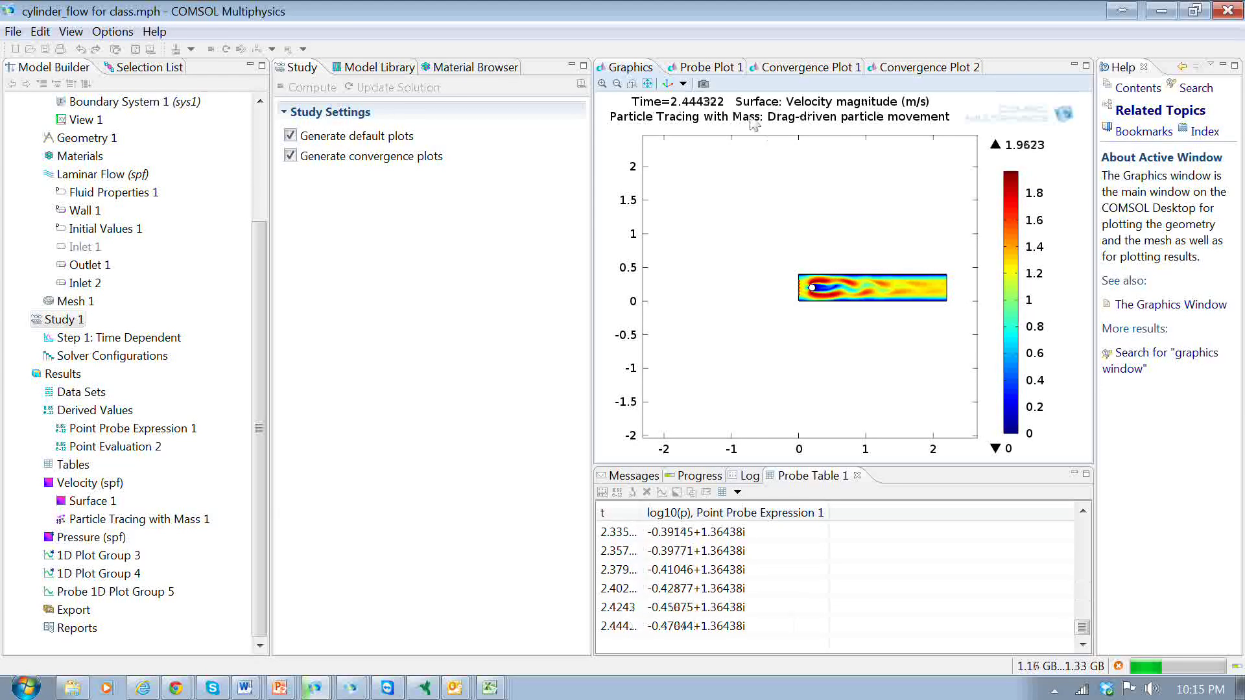
left_click(632, 84)
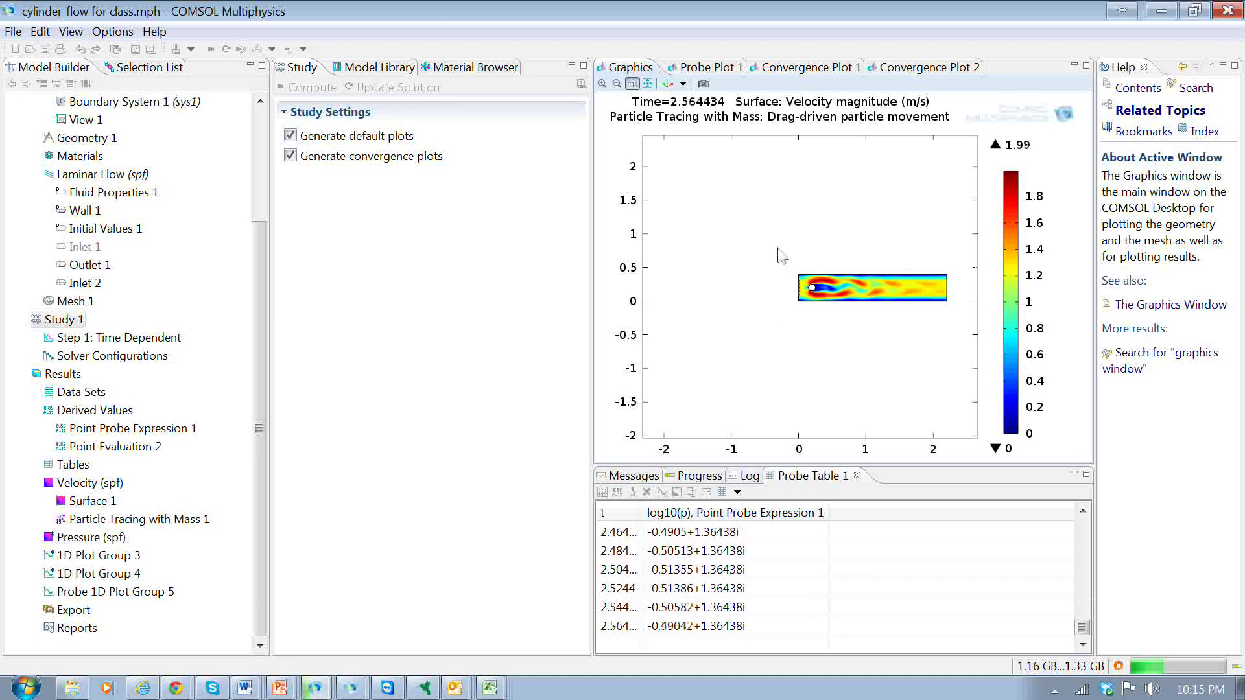
left_click_drag(778, 246, 954, 327)
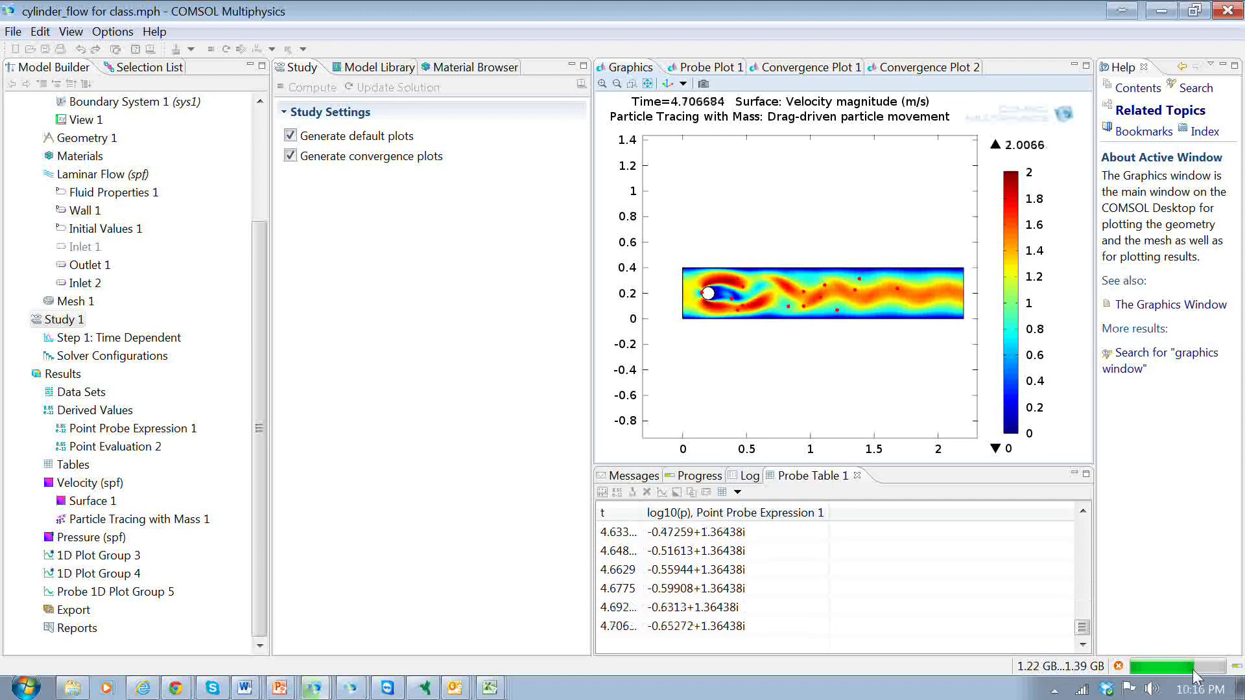
left_click(708, 68)
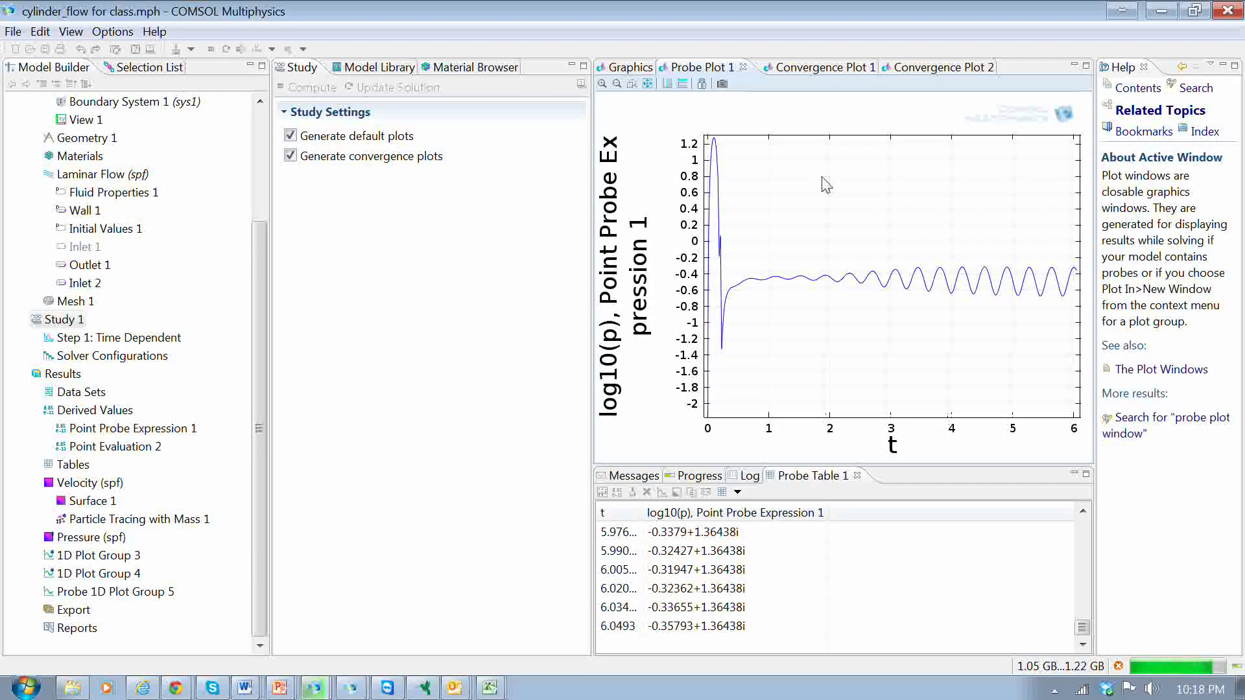
Bring back the velocity field plot and cancel the running computation.
left_click(624, 69)
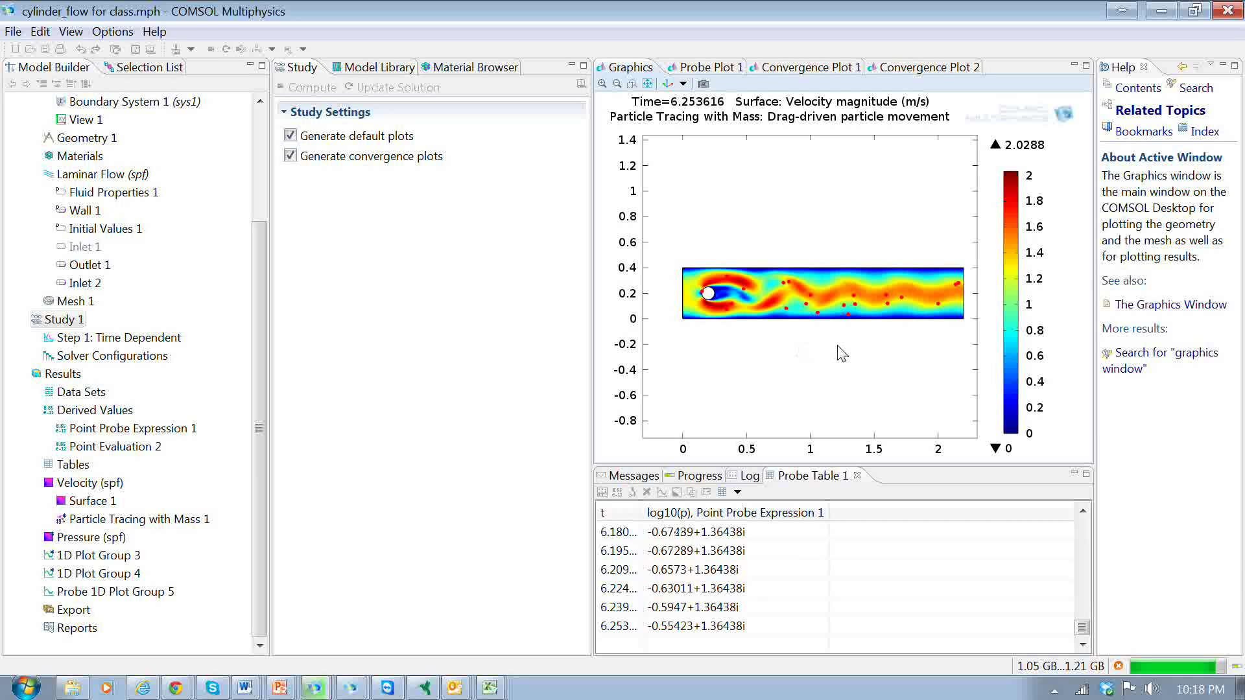
left_click(1118, 667)
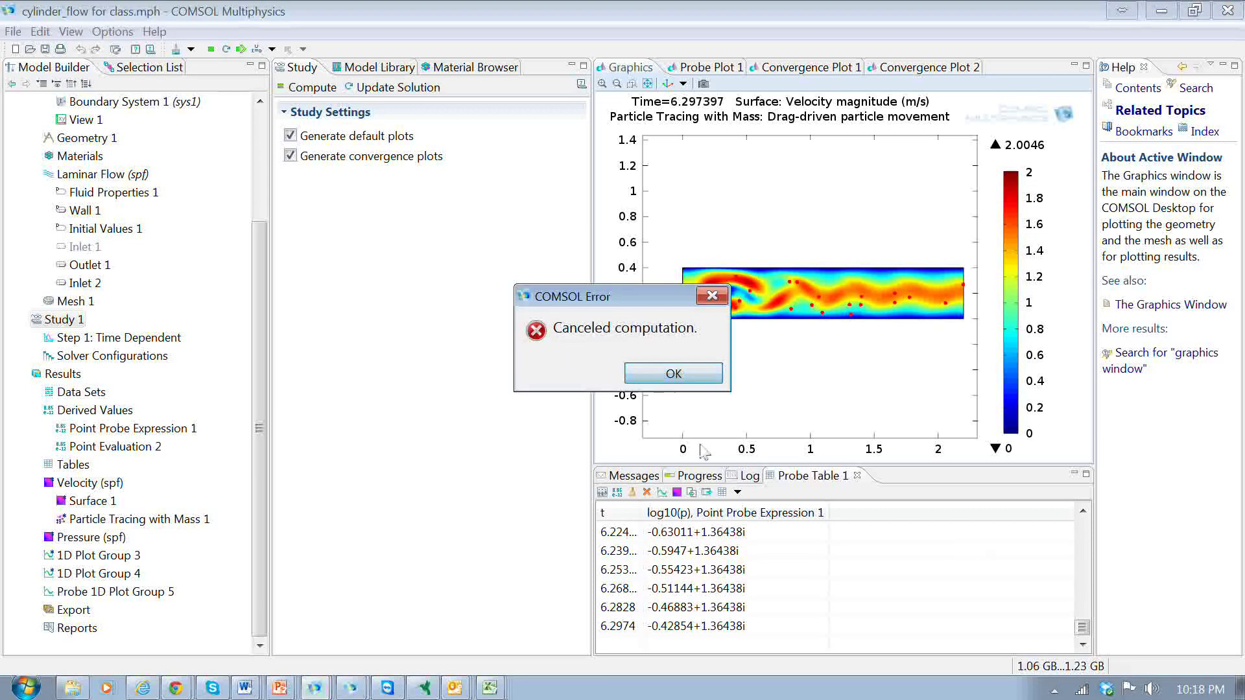
left_click(678, 377)
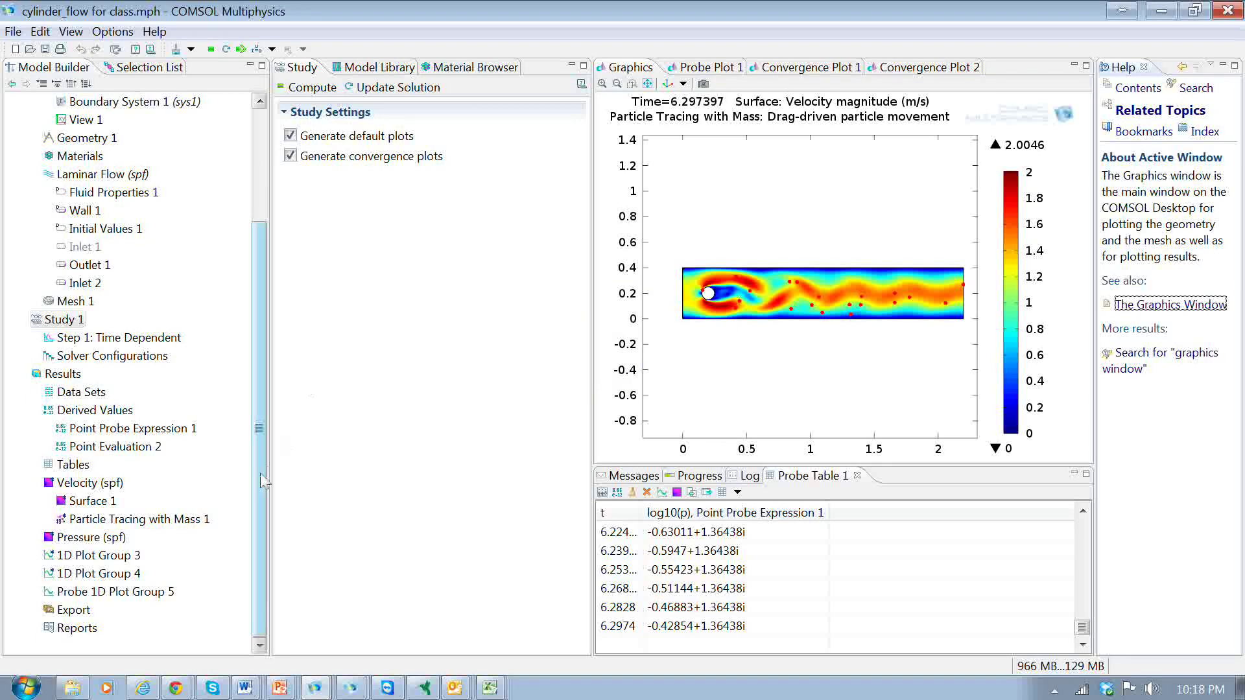
Set the mean inflow velocity parameter U_mean to 1.5[m/s] in the global parameters.
scroll(241, 313, "up", 3)
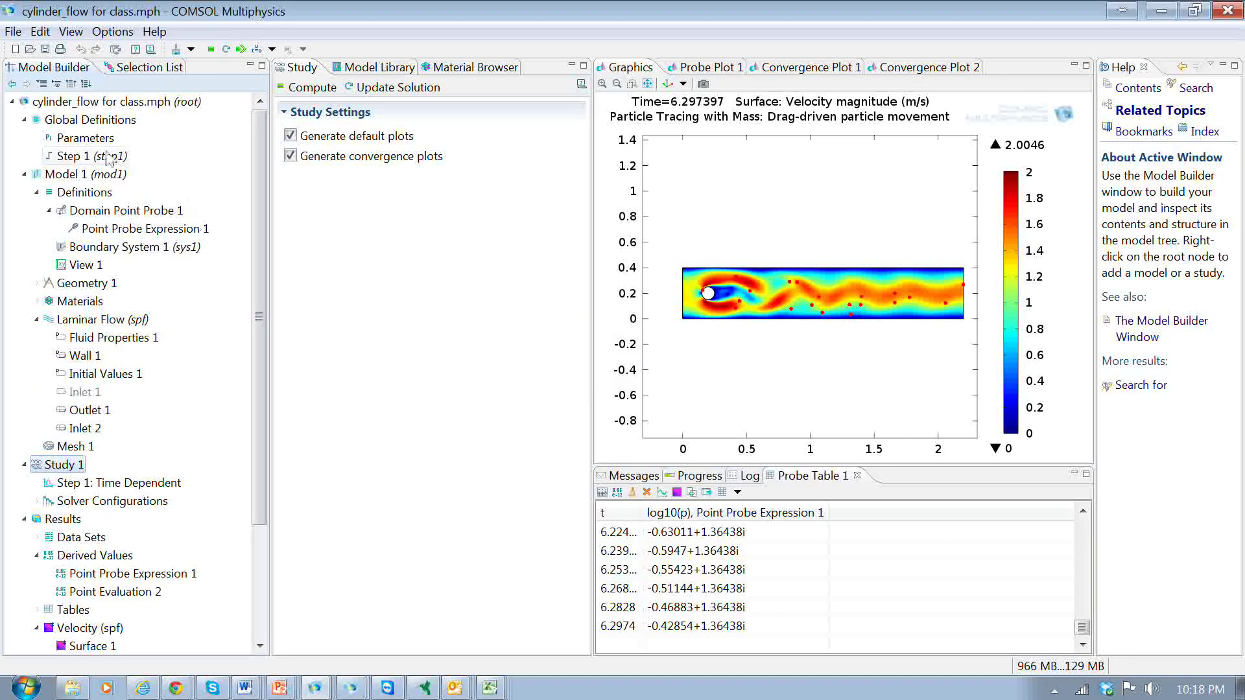
left_click(77, 138)
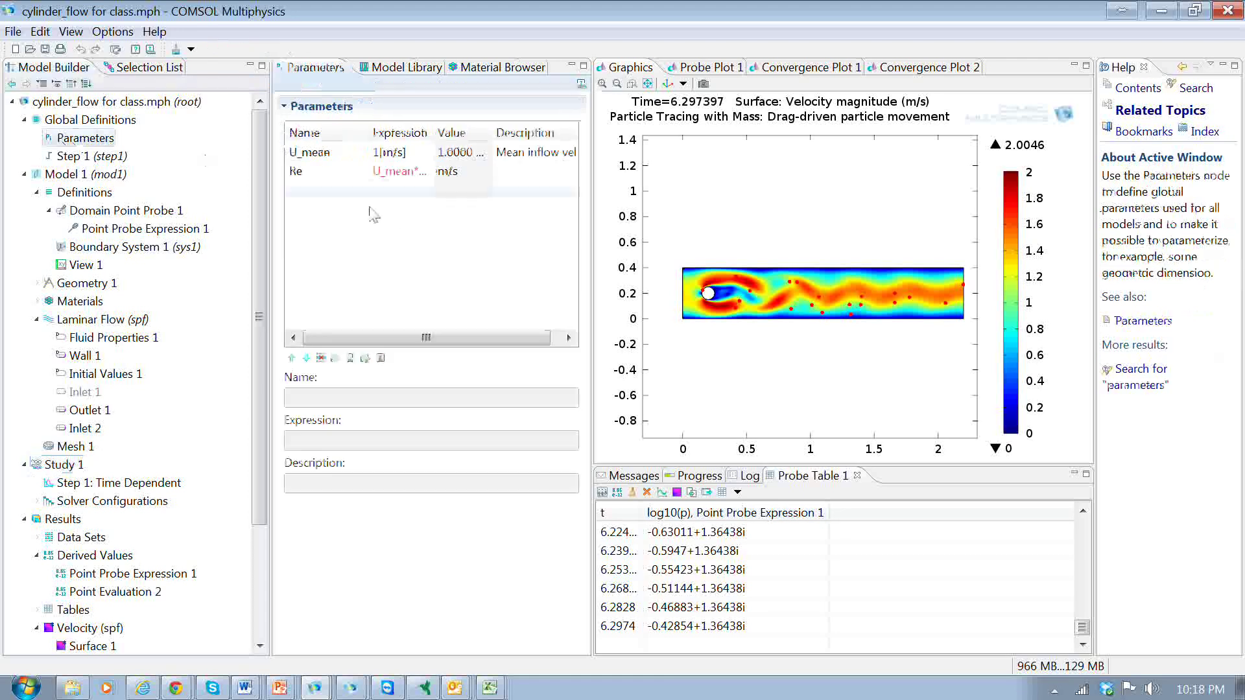
left_click(379, 154)
left_click(379, 155)
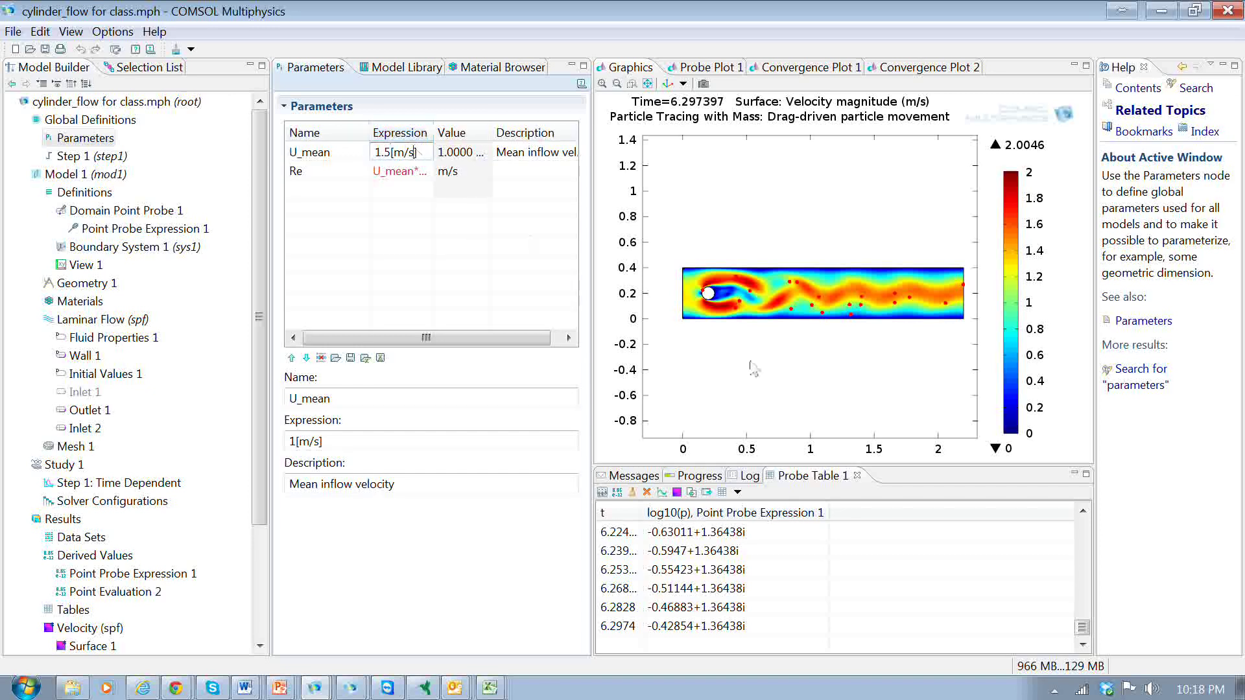
Compute Study 1 again and view the point probe's log10(p) plot over time during solving.
left_click(72, 466)
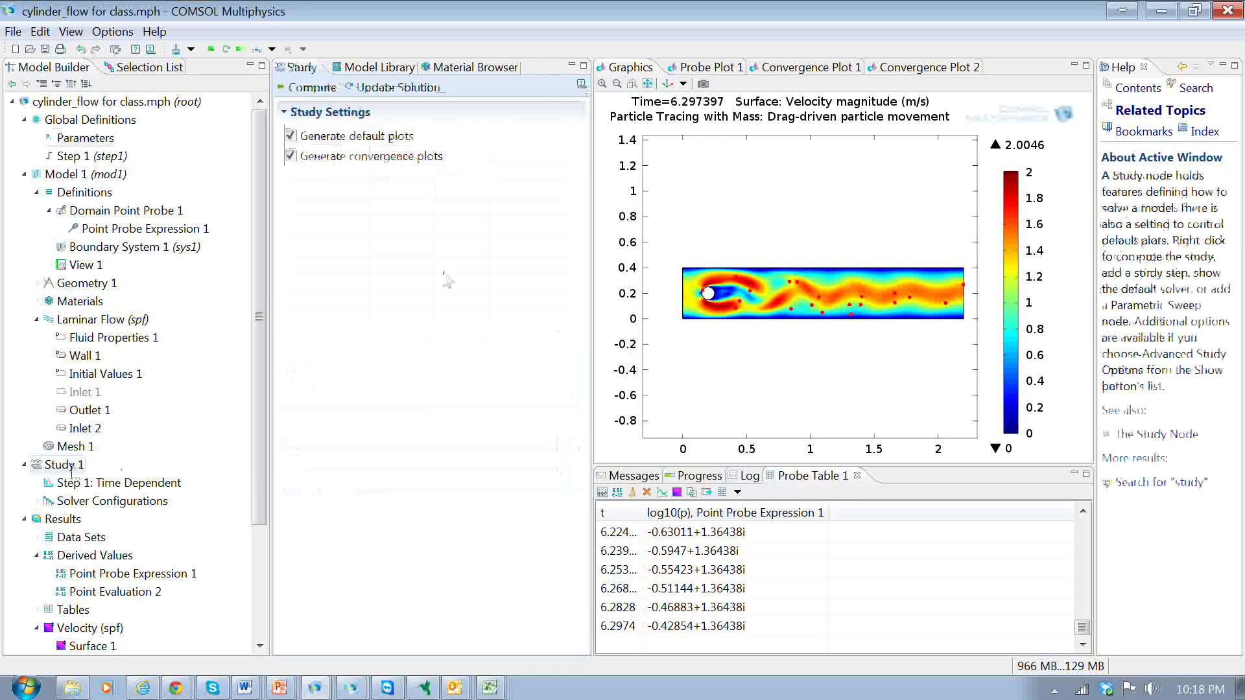
left_click(308, 87)
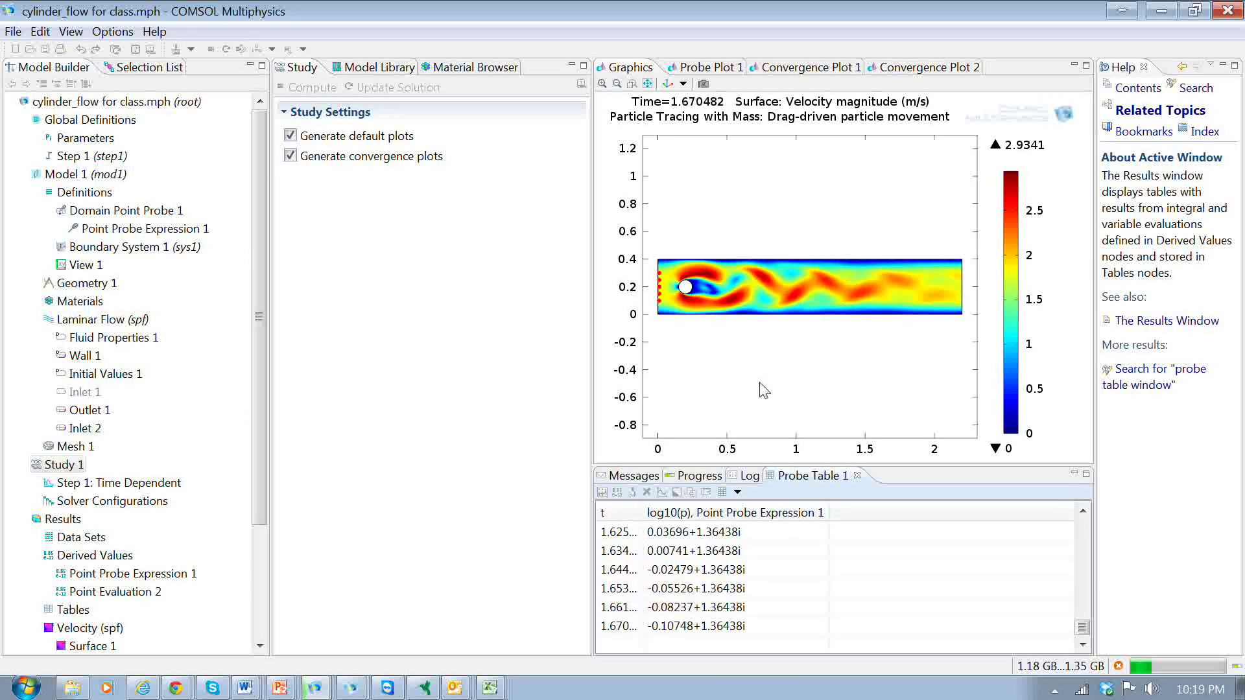
left_click(703, 69)
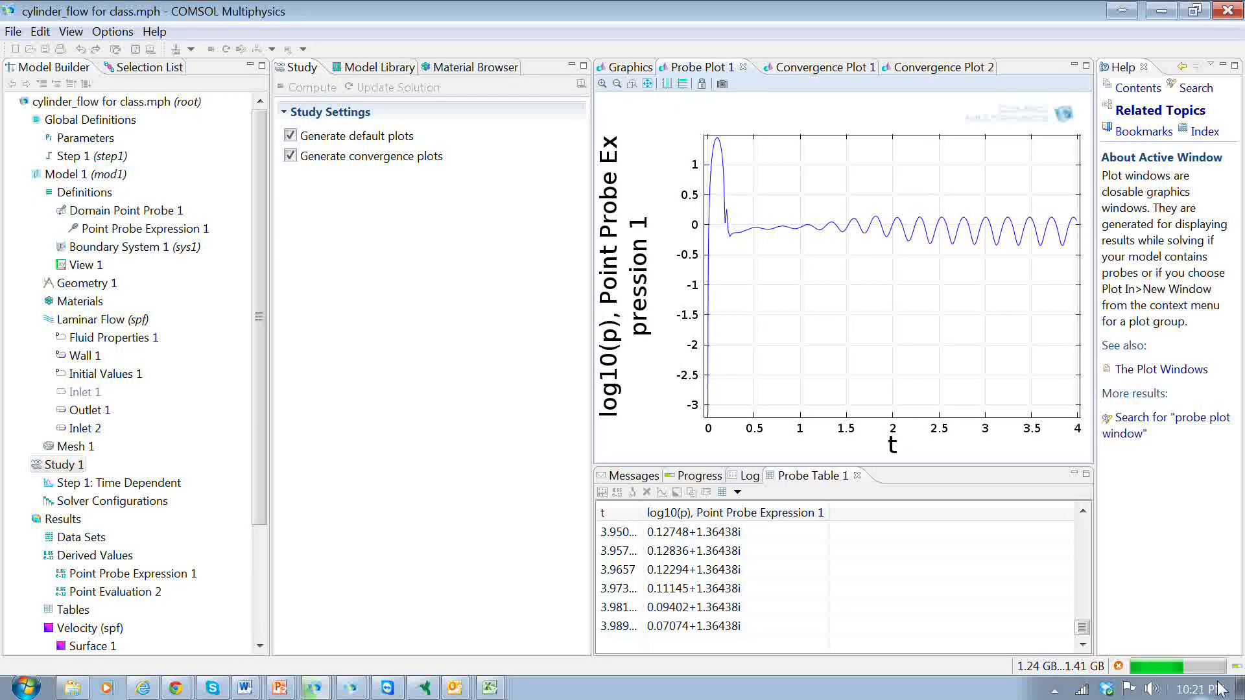
Stop the Study 1 computation and dismiss the cancellation notice.
left_click(1118, 667)
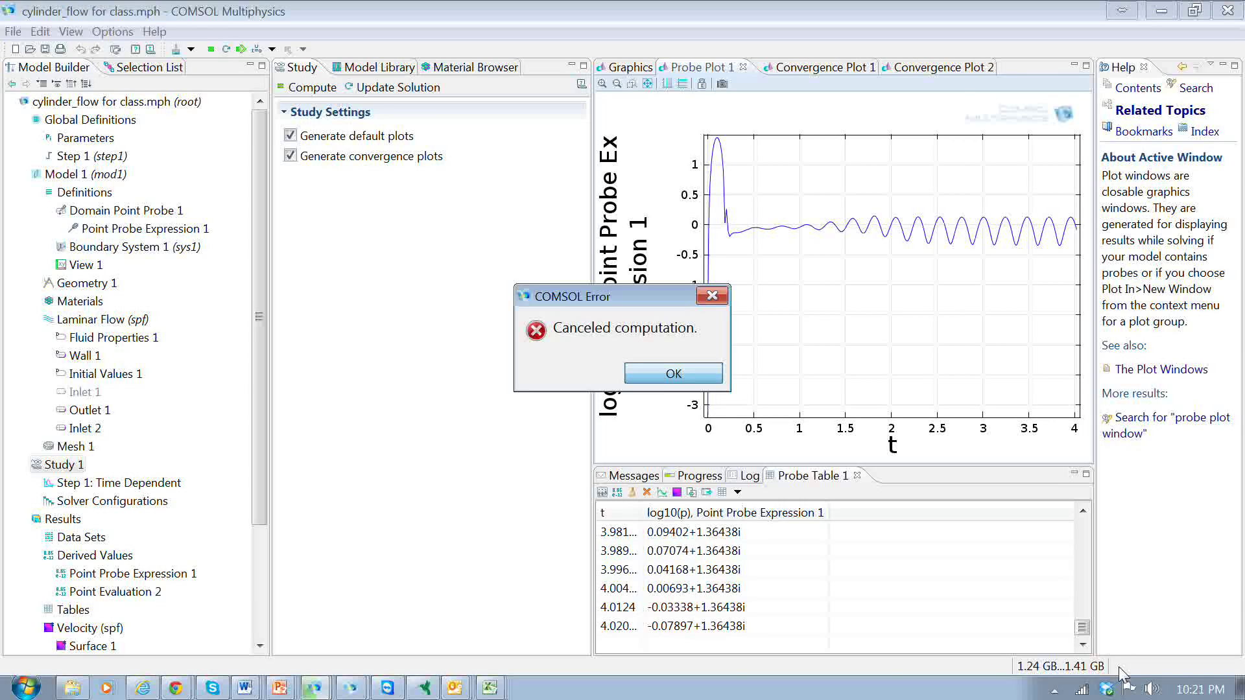
left_click(671, 374)
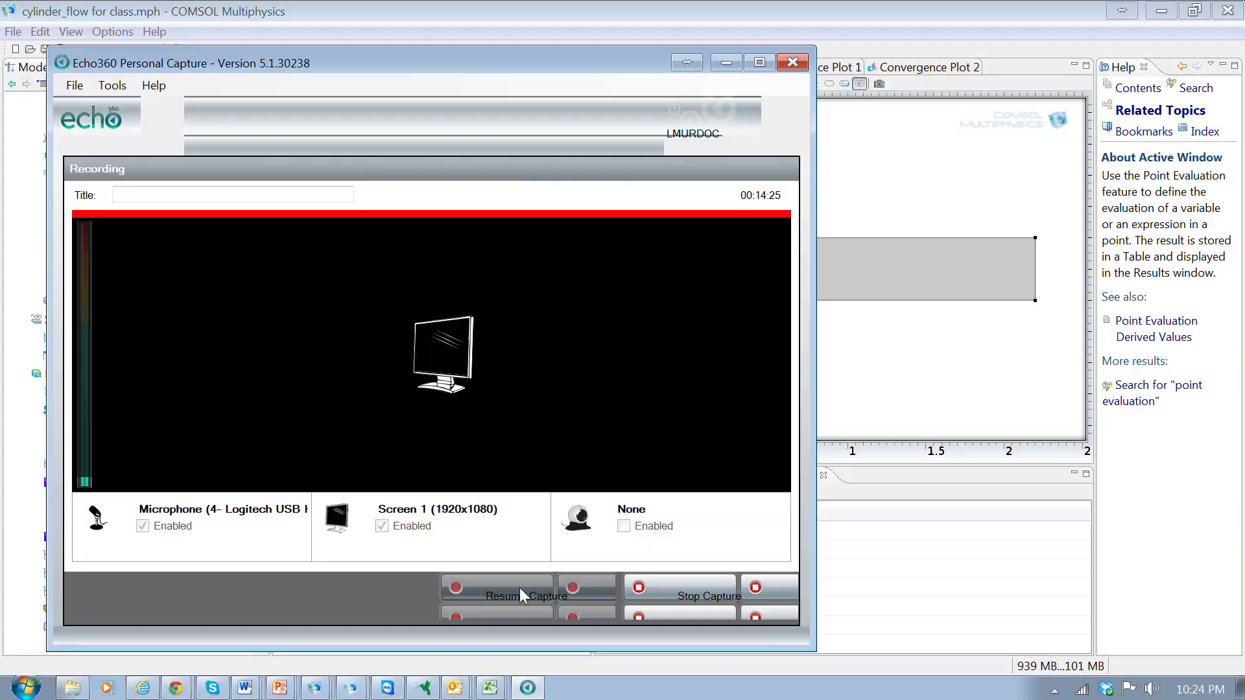
left_click(519, 587)
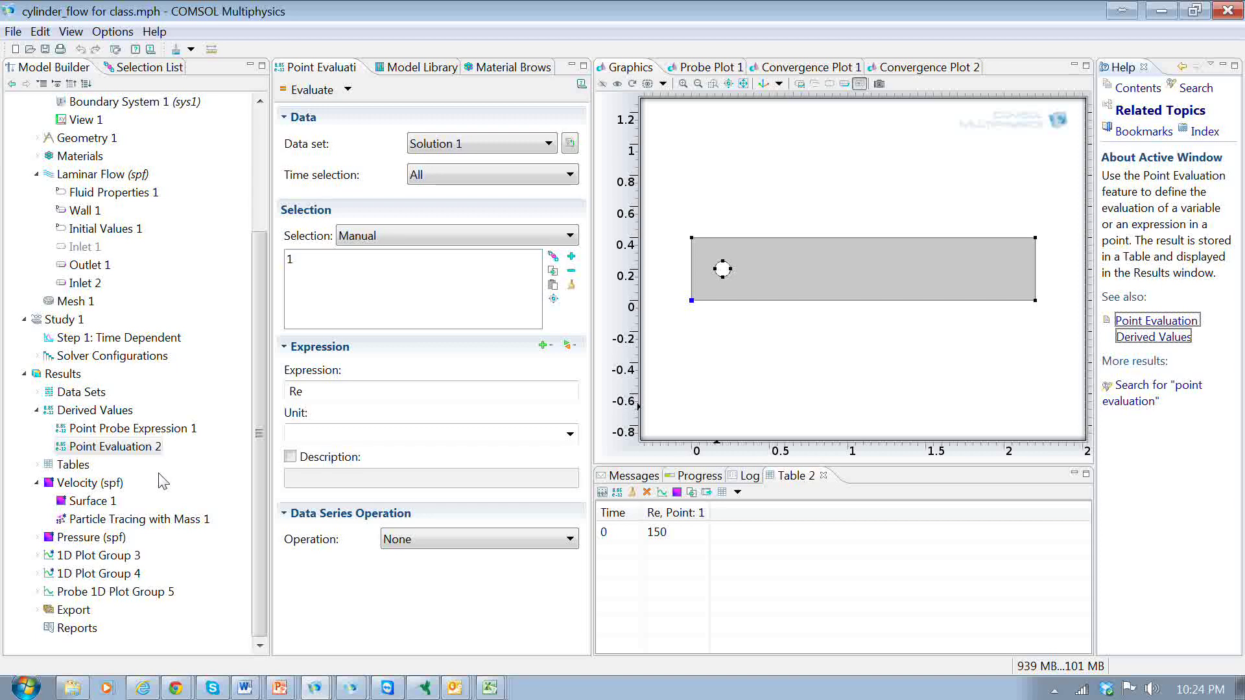
Examine the model definitions and the Point Evaluation 2 settings under Derived Values, including its selected point and expression.
left_click(261, 452)
left_click_drag(261, 452, 279, 301)
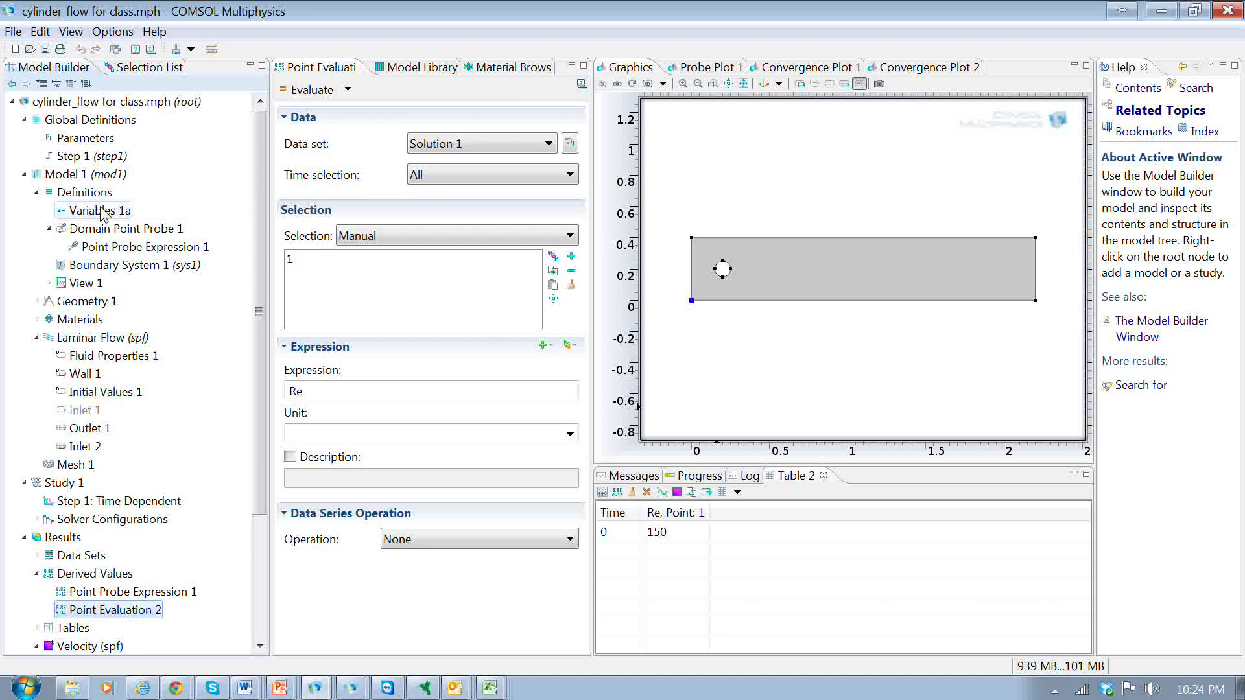
left_click_drag(259, 311, 260, 434)
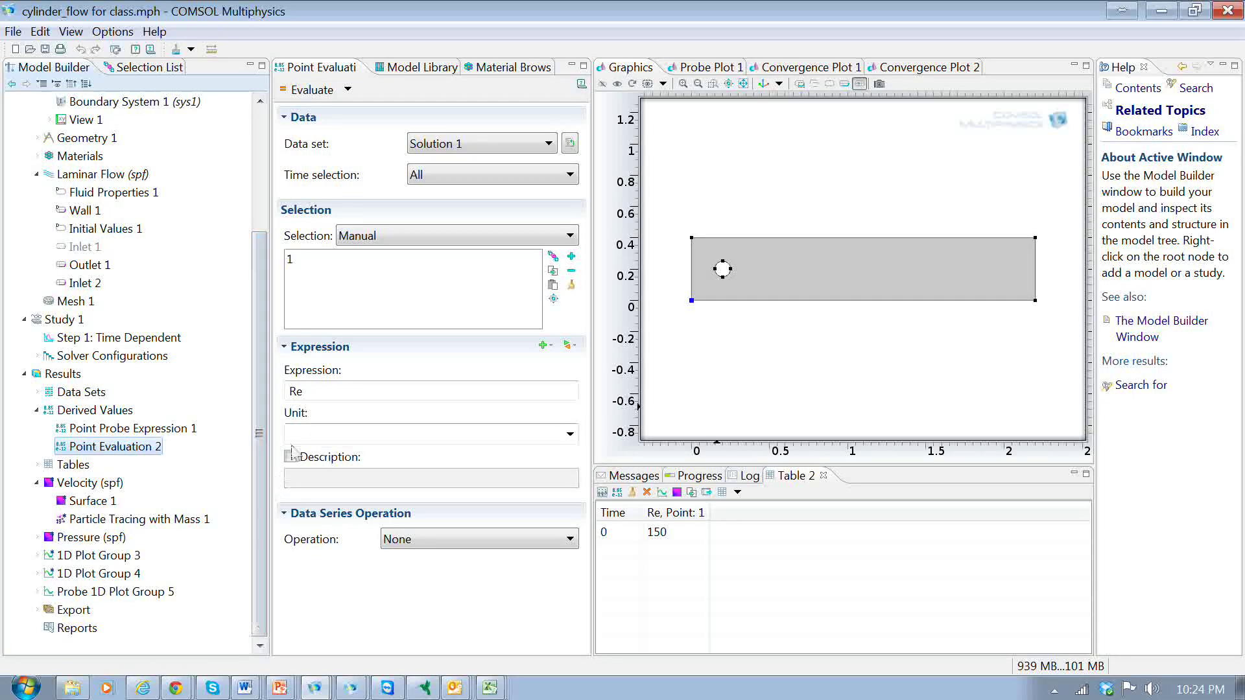
left_click(88, 413)
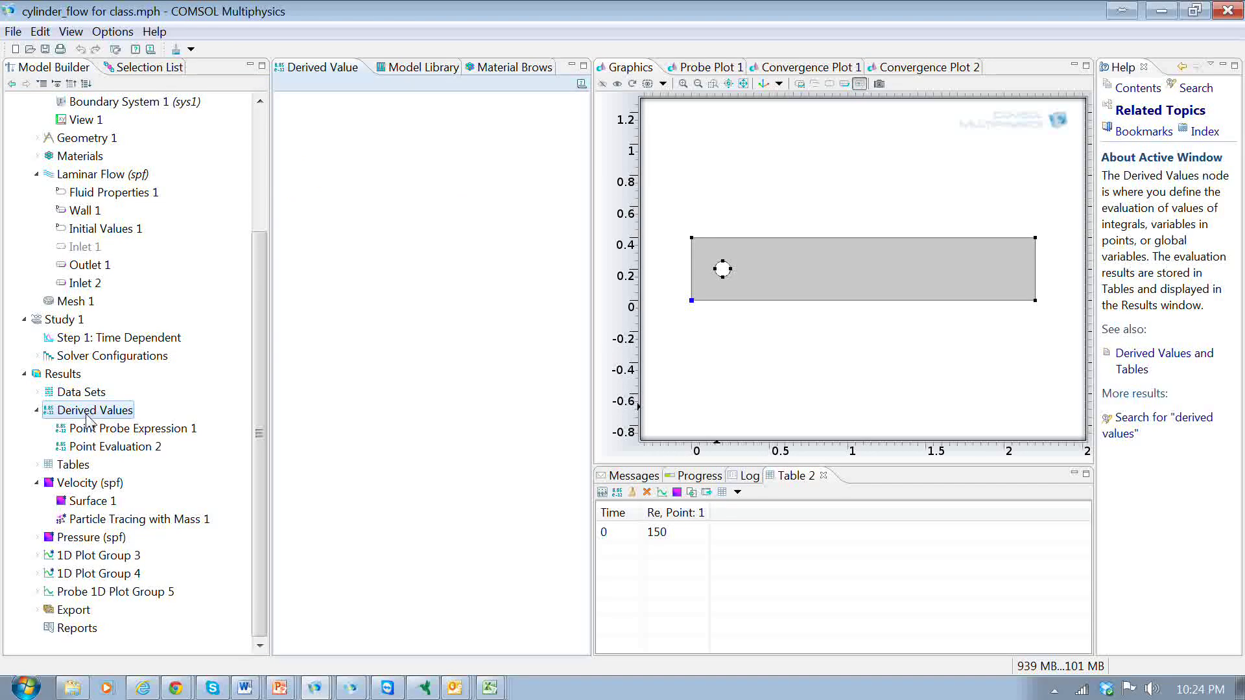
left_click(109, 450)
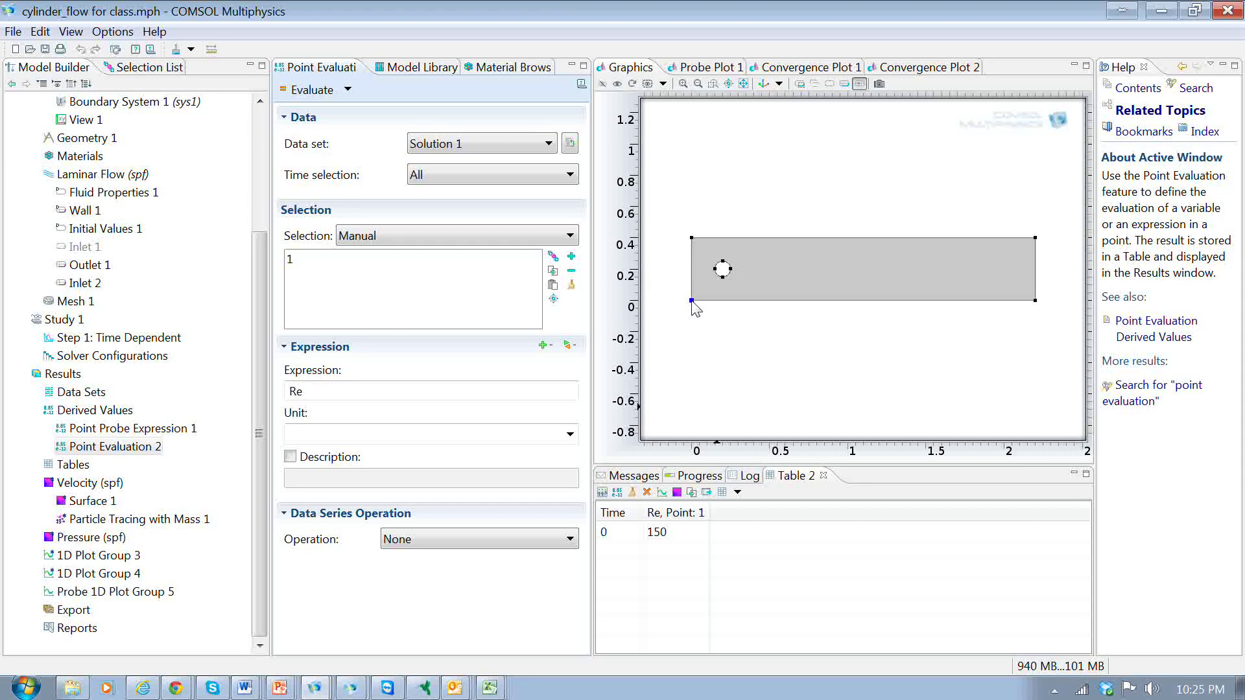
Evaluate the expression Re at point 1 for all times of Solution 1 using Point Evaluation 2.
left_click(123, 451)
left_click(299, 392)
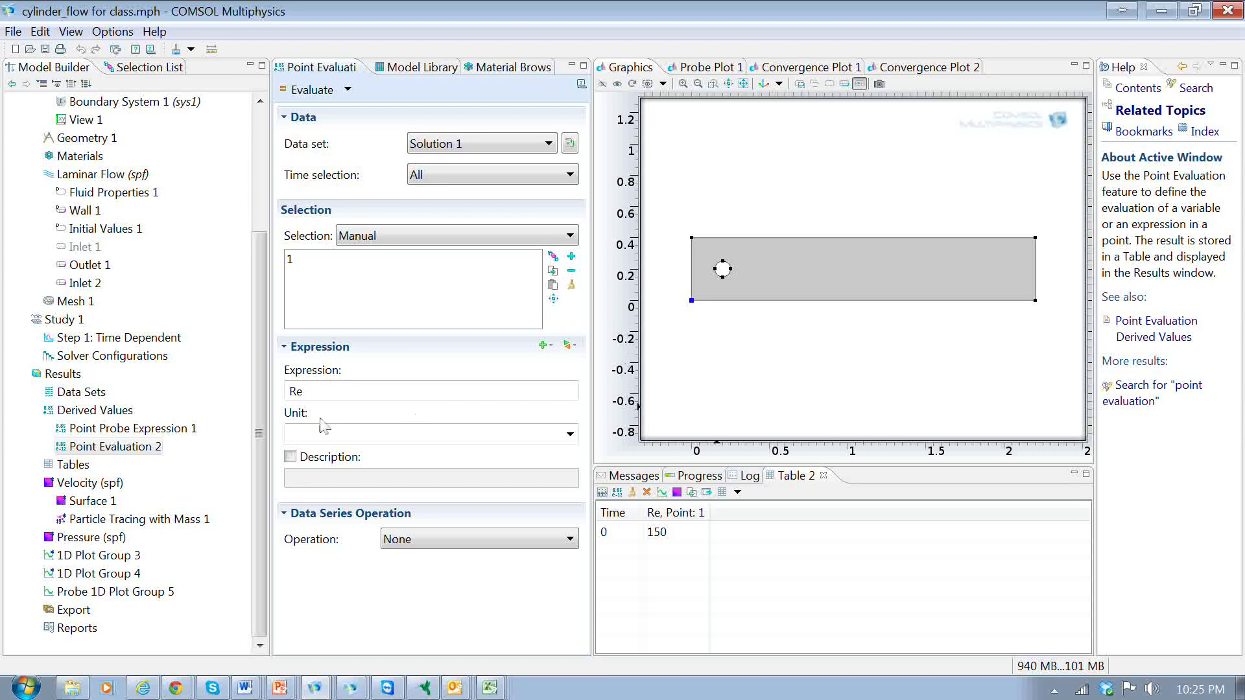
double_click(299, 393)
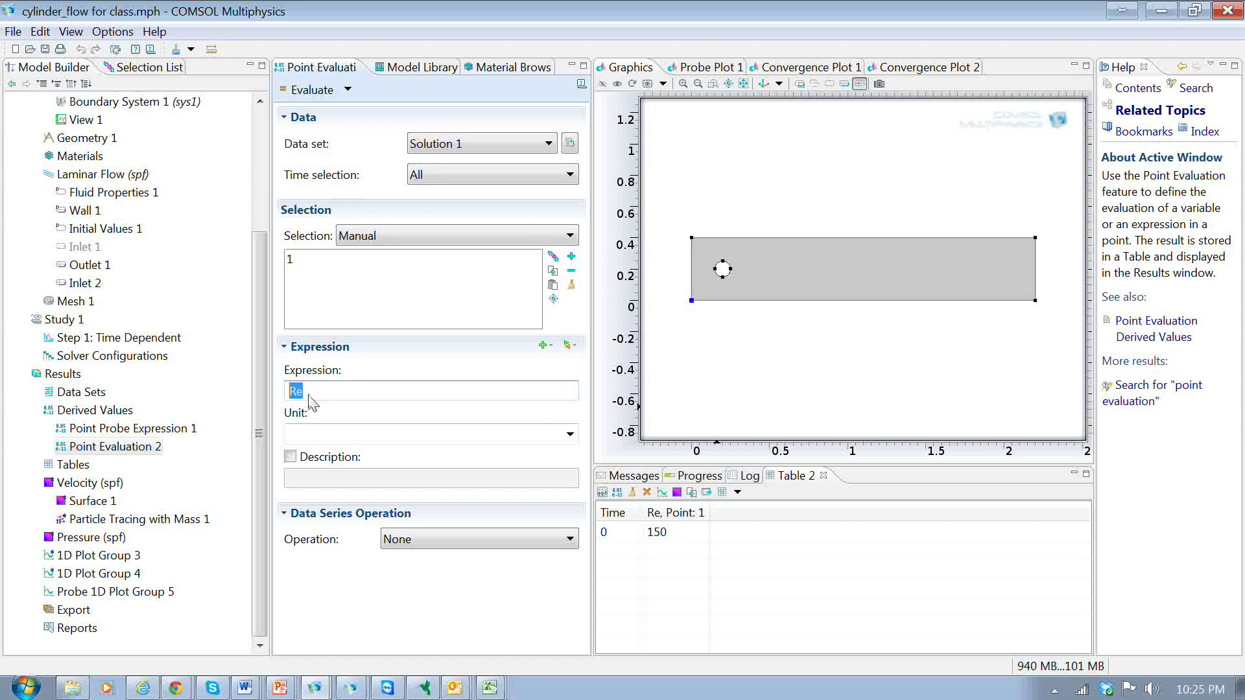
left_click(307, 394)
left_click(295, 96)
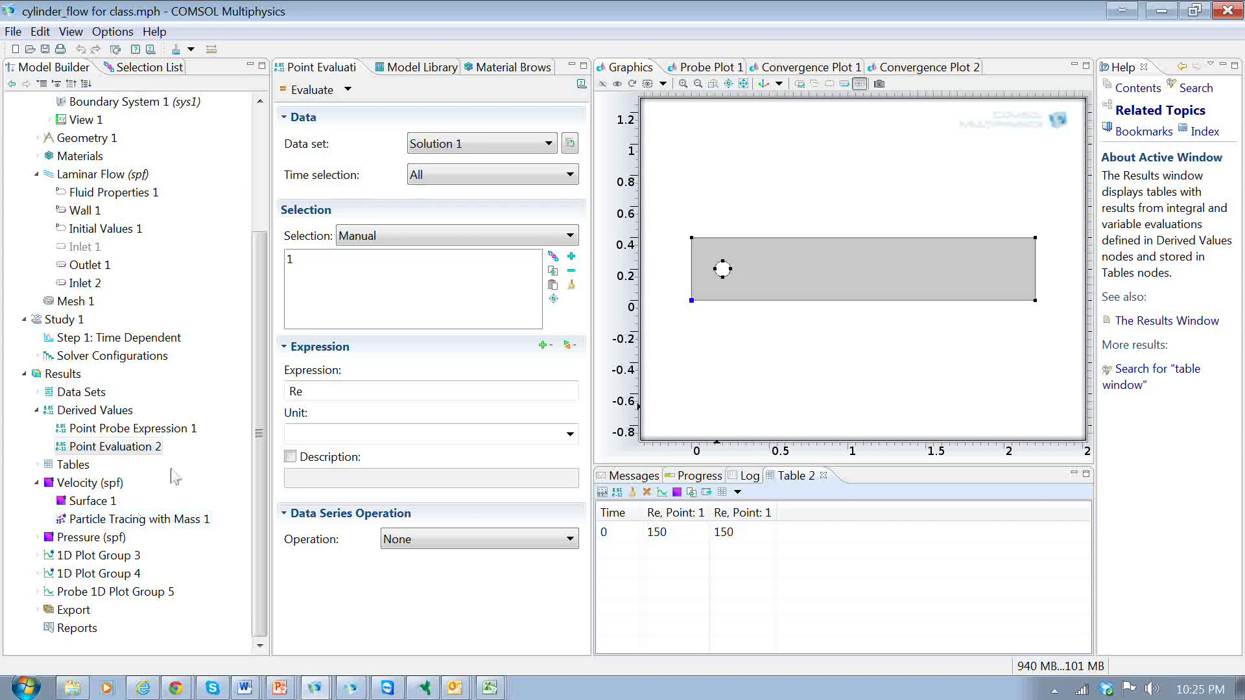
Examine the point probe plot over time, the Point Probe Expression 1 settings and its values in the probe table.
left_click_drag(258, 500, 250, 377)
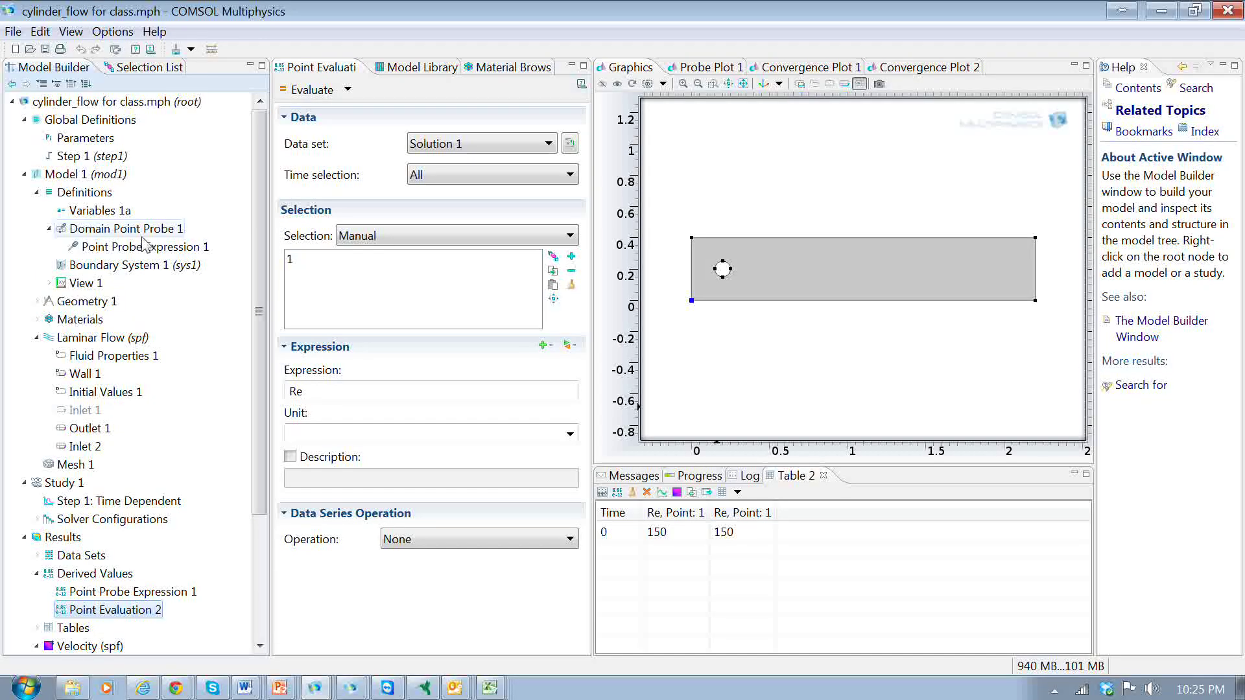
scroll(258, 348, "down", 3)
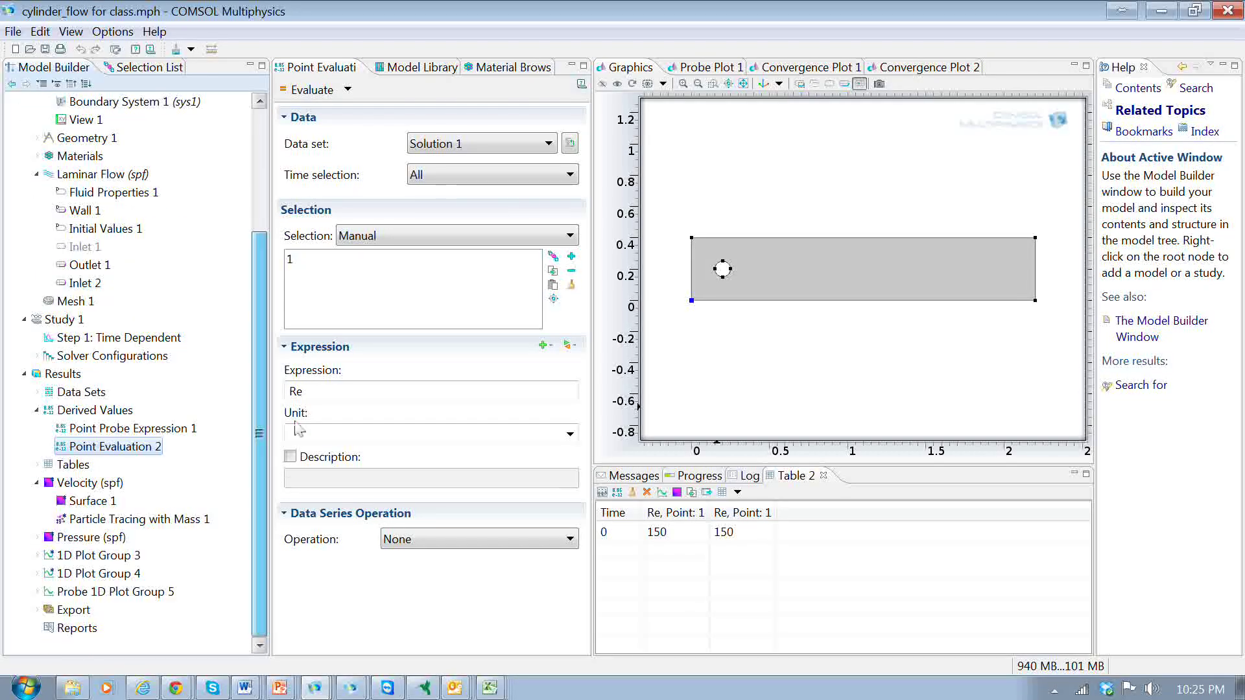
left_click(717, 68)
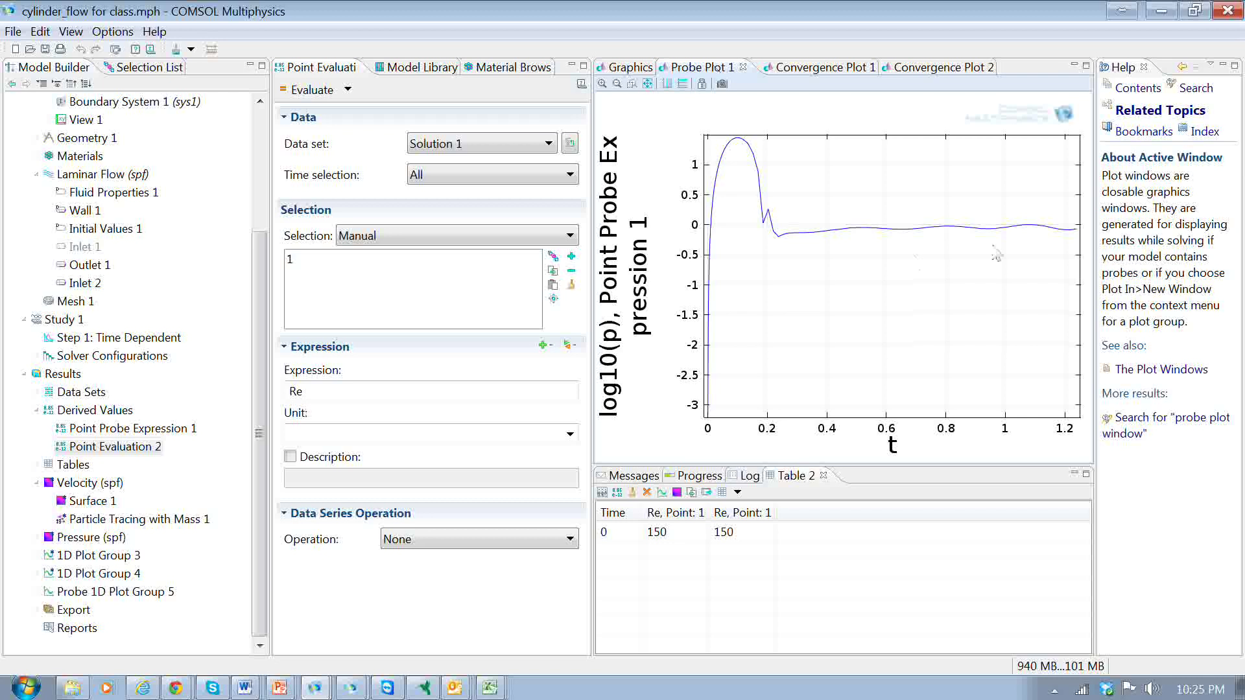
left_click(260, 519)
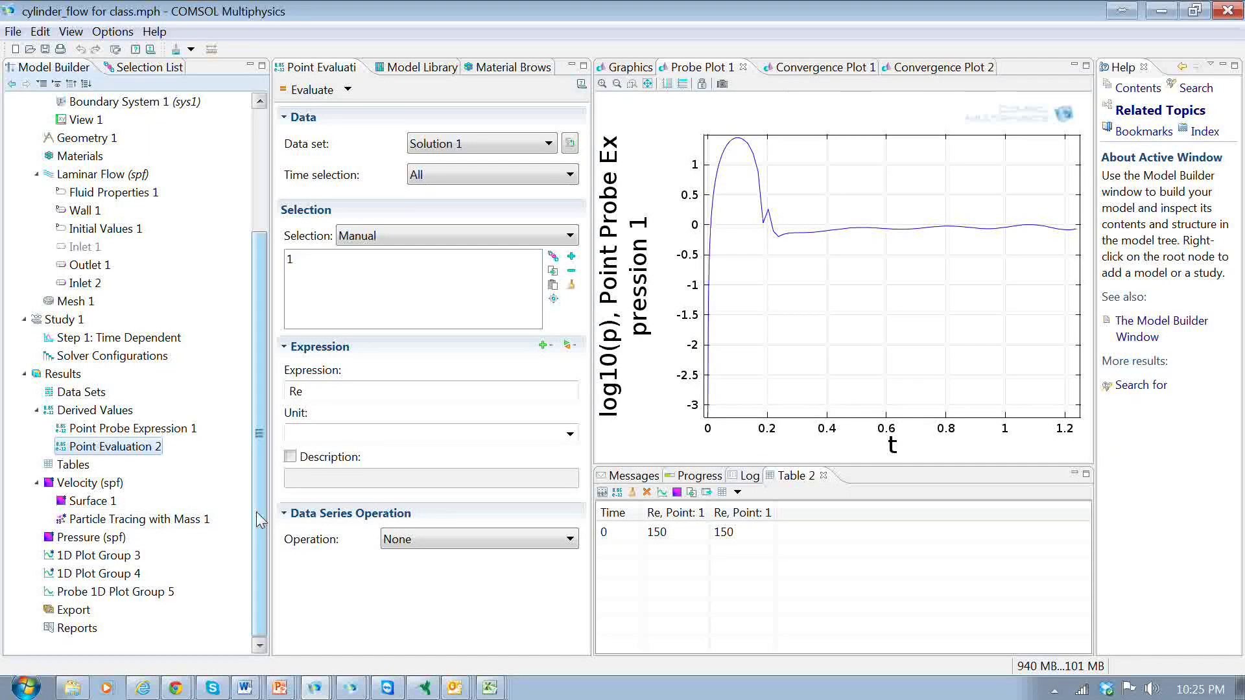
left_click(68, 429)
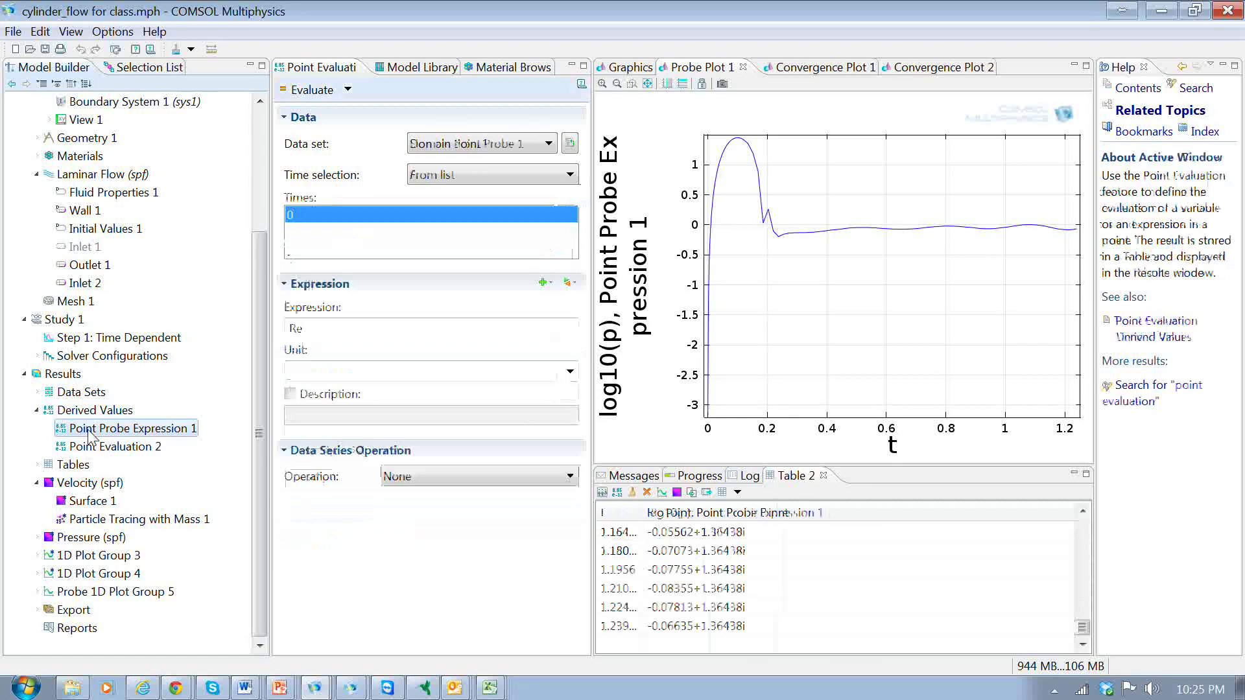
left_click_drag(1082, 628, 1104, 644)
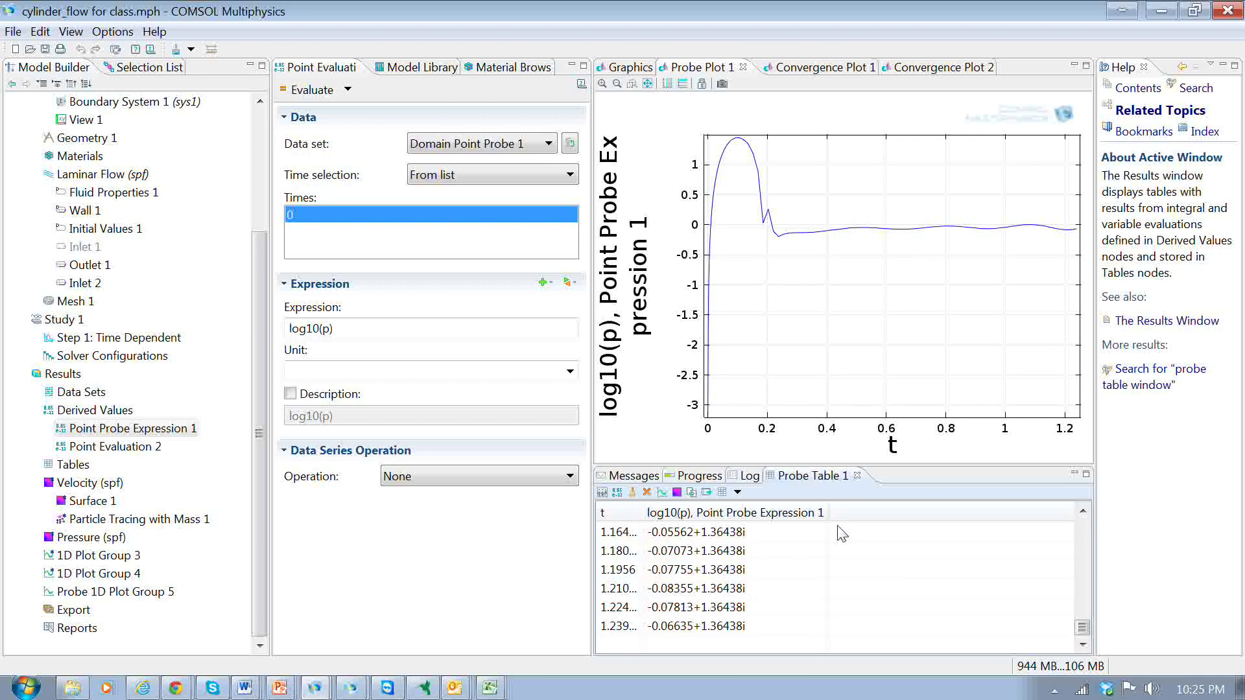